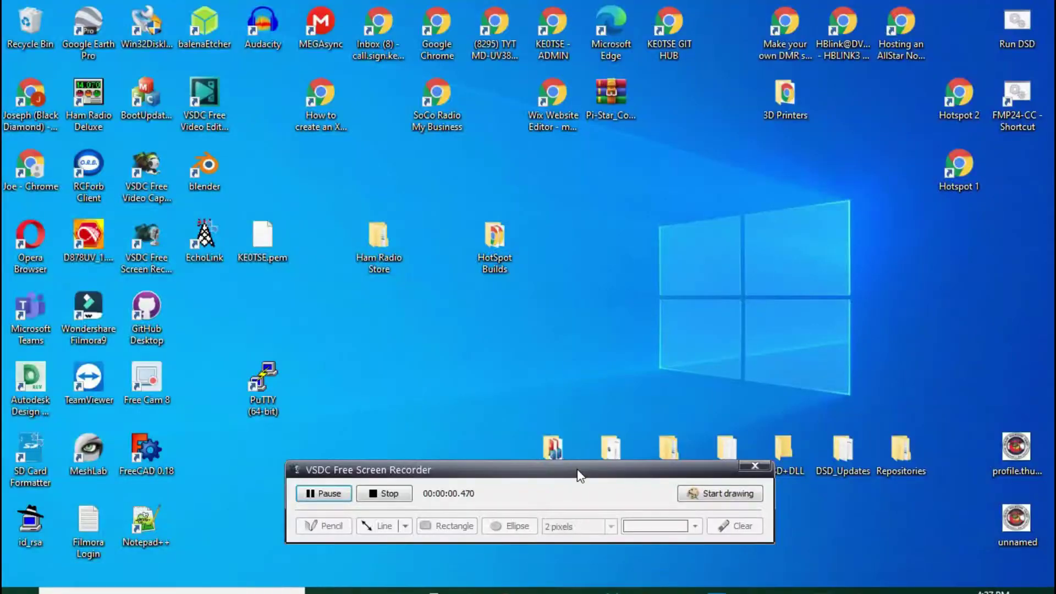
Switch to Chrome and bring up the Zadig website at the screenshot above its Download section
{"action": "left_click_drag", "start_coordinate": [576, 470], "coordinate": [896, 493]}
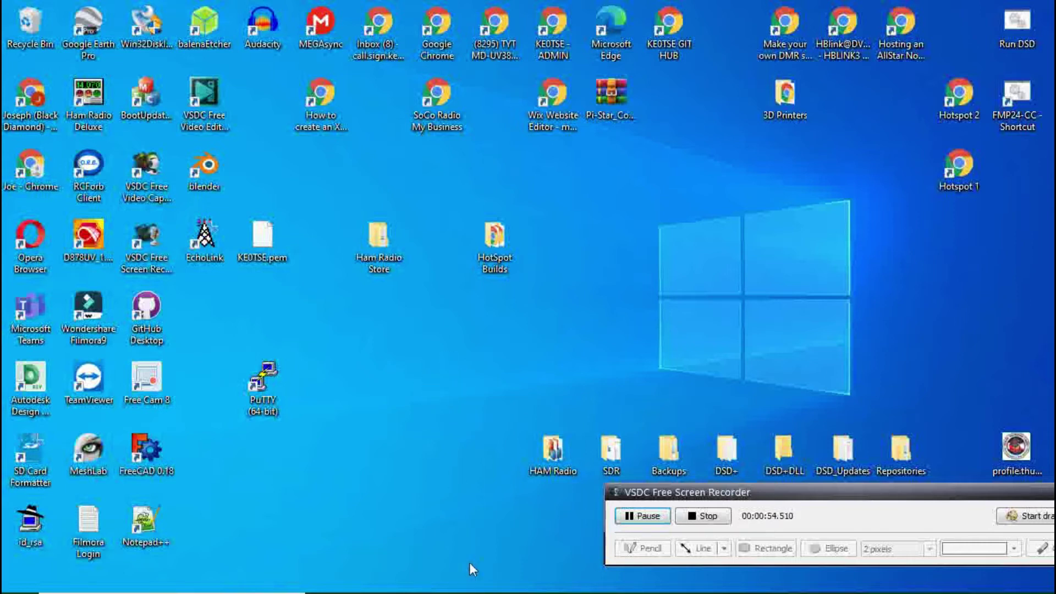
{"action": "mouse_move", "coordinate": [474, 590]}
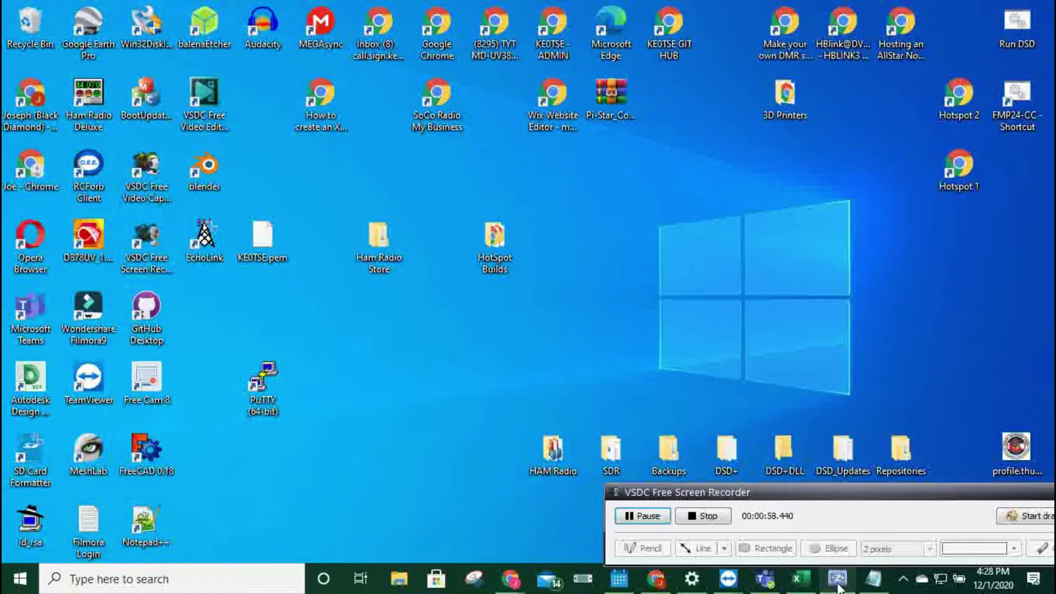
{"action": "mouse_move", "coordinate": [838, 589]}
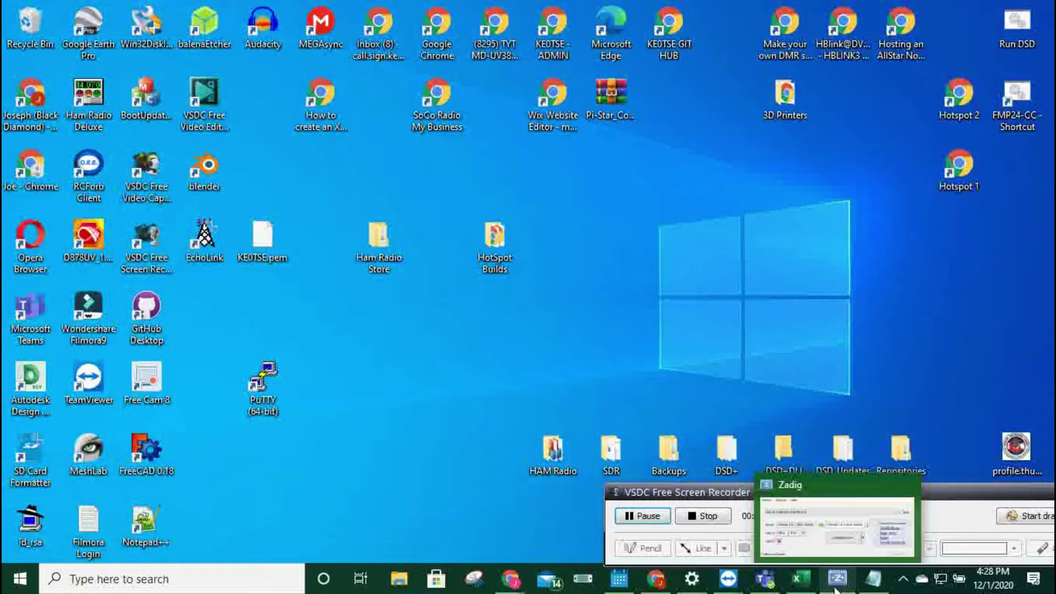
{"action": "mouse_move", "coordinate": [510, 578]}
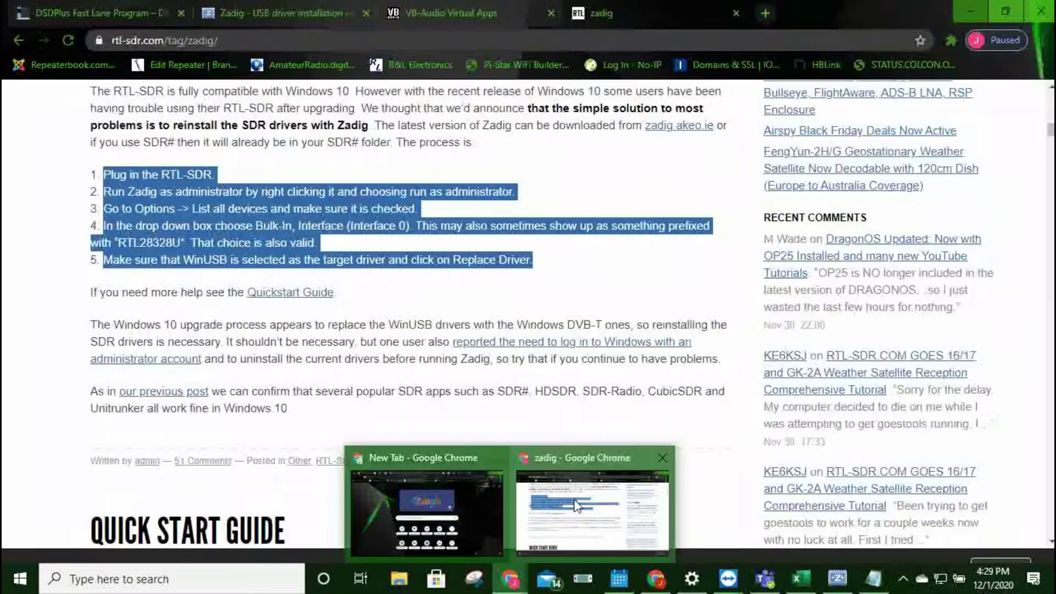
{"action": "left_click", "coordinate": [580, 497]}
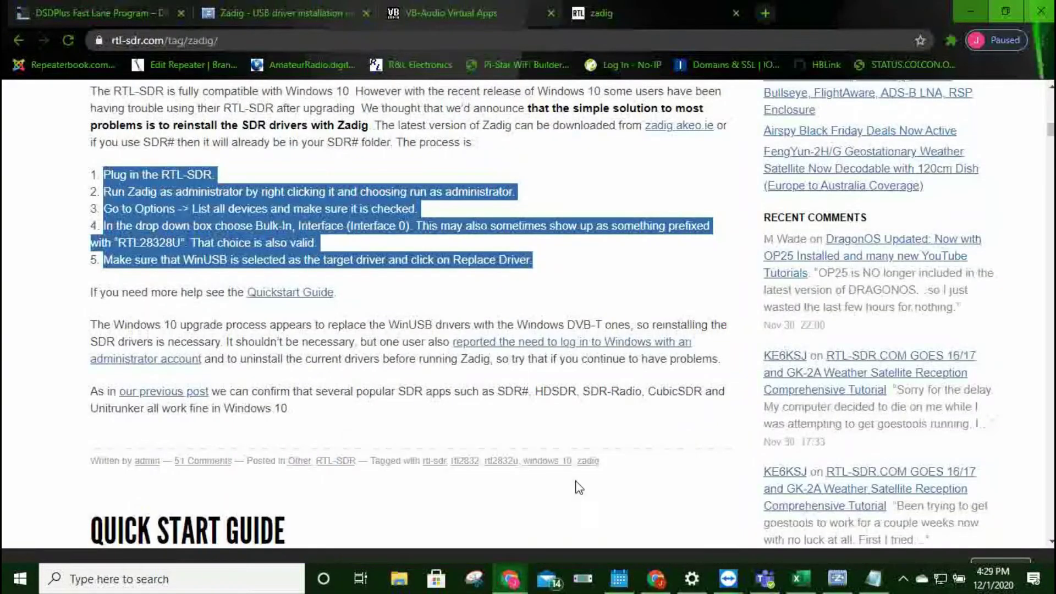
{"action": "left_click", "coordinate": [487, 13]}
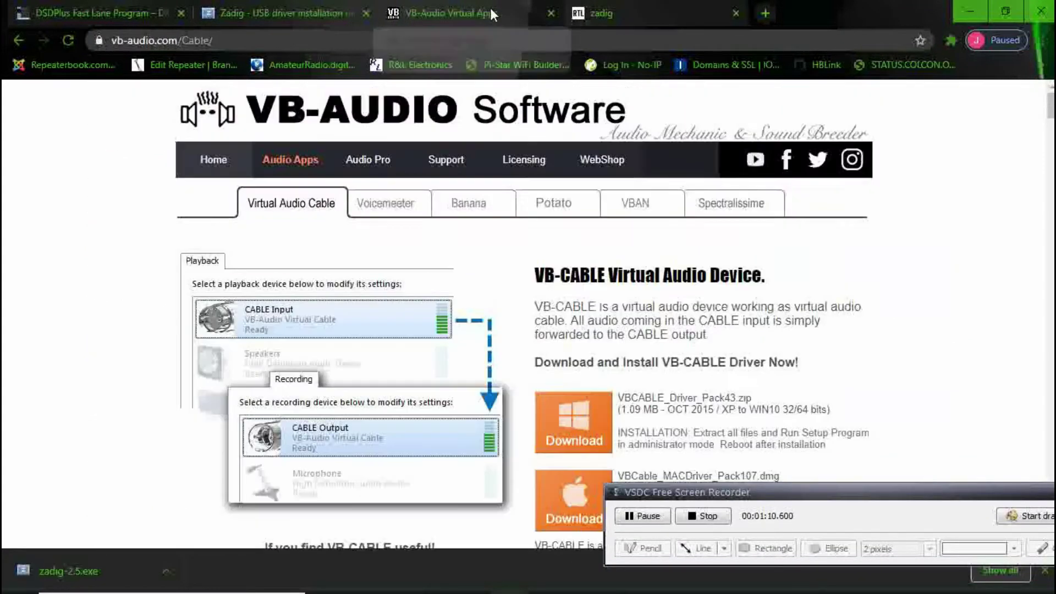
{"action": "left_click", "coordinate": [246, 9]}
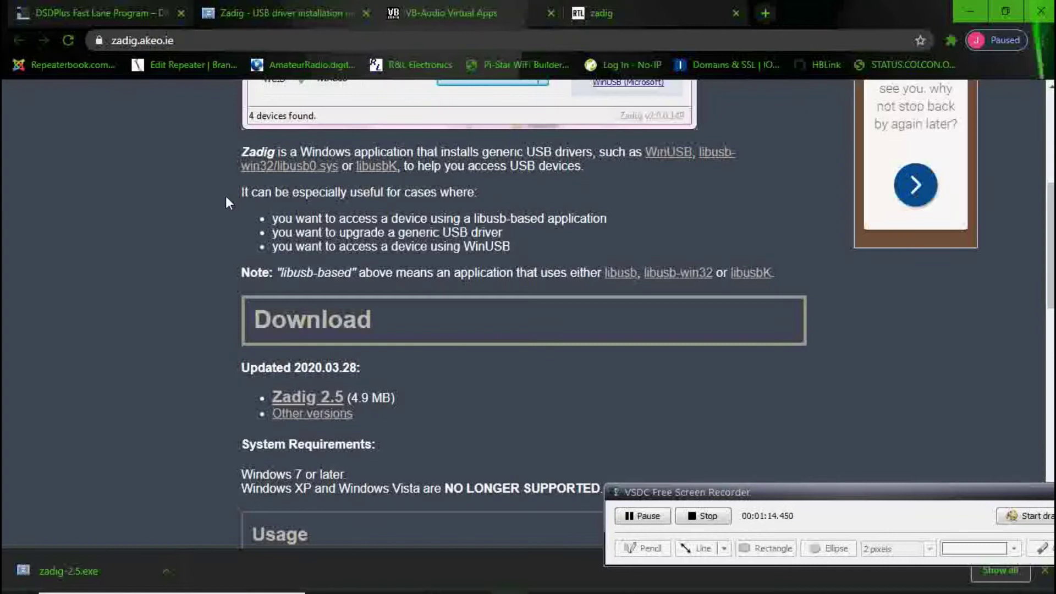
{"action": "scroll", "coordinate": [299, 182], "scroll_direction": "up", "scroll_amount": 1}
{"action": "scroll", "coordinate": [299, 183], "scroll_direction": "up", "scroll_amount": 3}
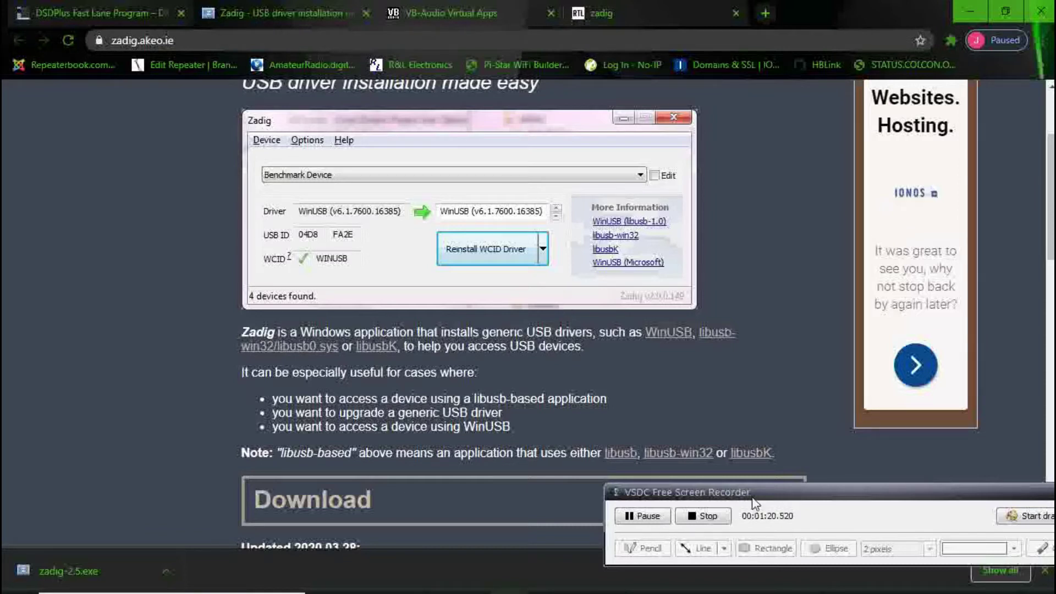
Switch to the Zadig application and check that List All Devices is enabled in its options
{"action": "mouse_move", "coordinate": [779, 586]}
{"action": "mouse_move", "coordinate": [96, 593]}
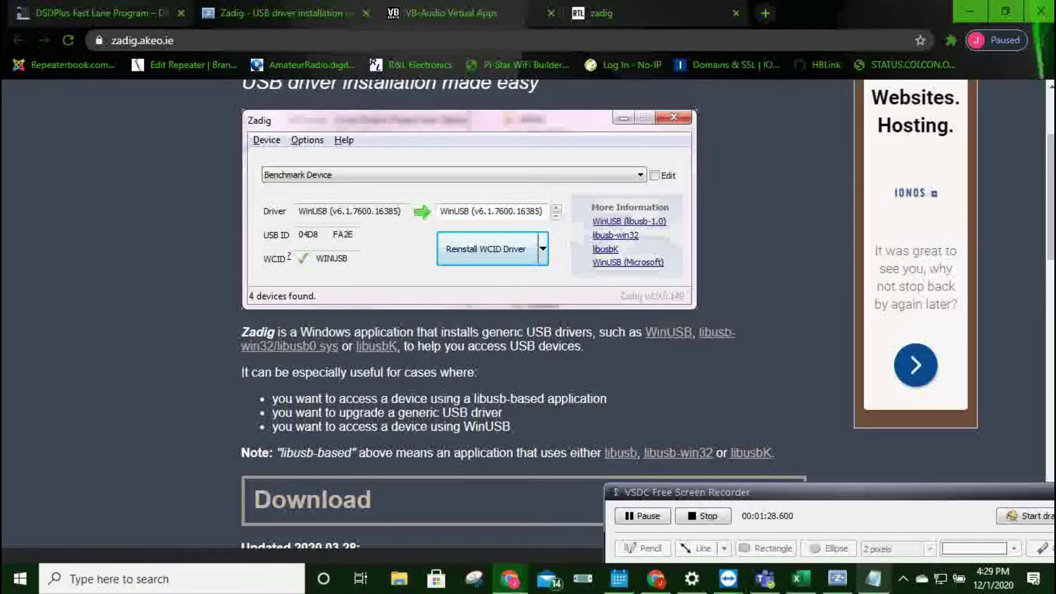
{"action": "left_click", "coordinate": [837, 582]}
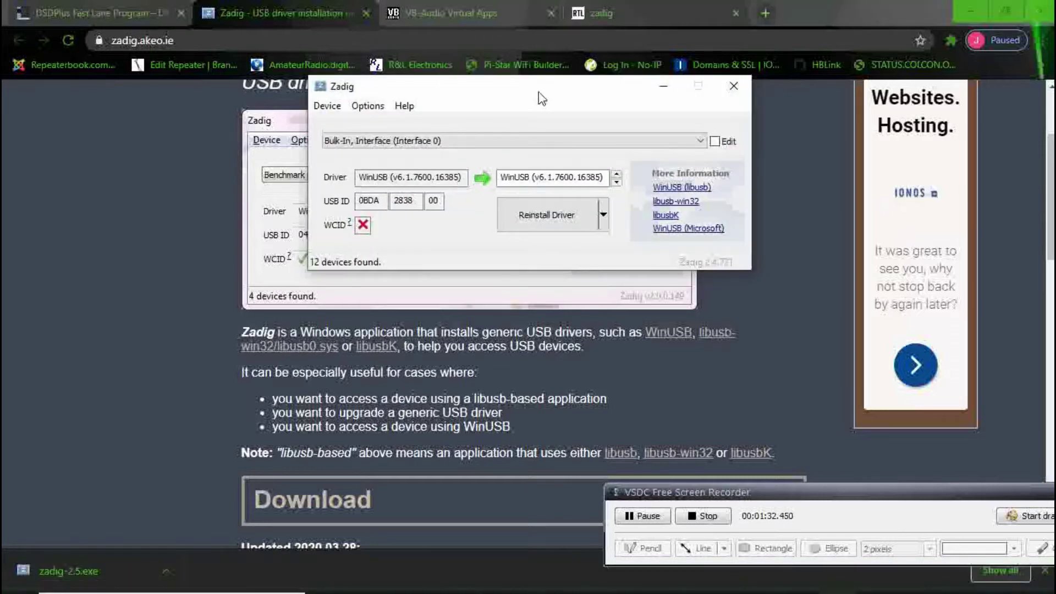
{"action": "left_click", "coordinate": [816, 413]}
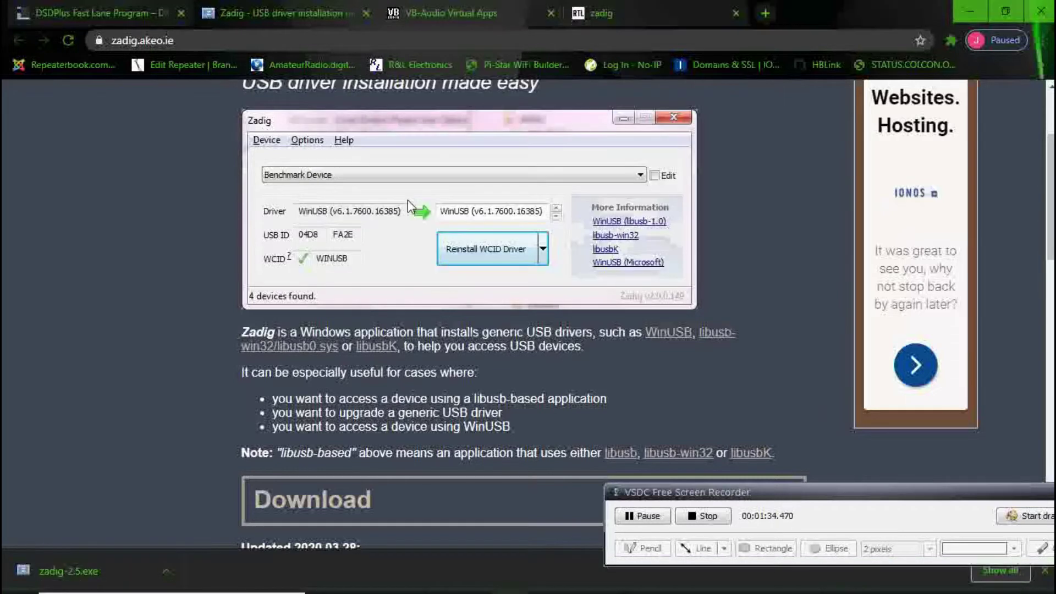
{"action": "left_click", "coordinate": [841, 582]}
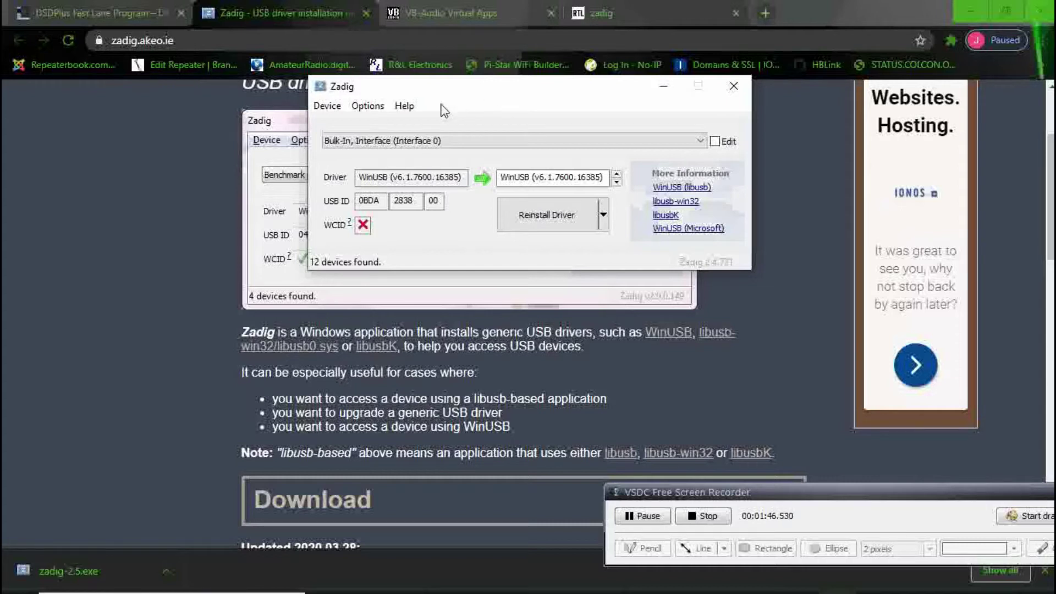
{"action": "left_click", "coordinate": [373, 107]}
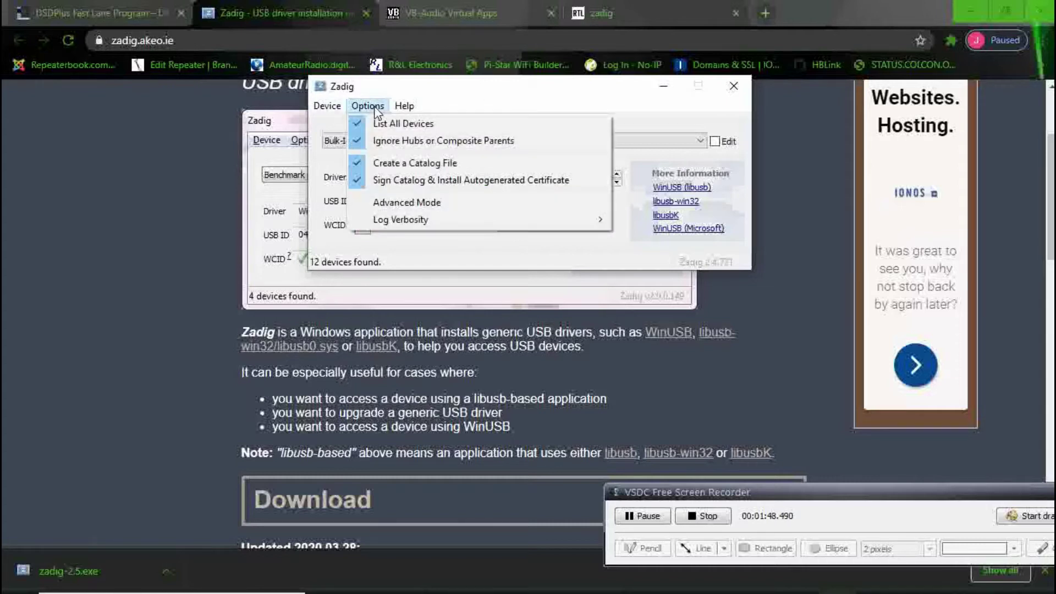
{"action": "left_click", "coordinate": [477, 94]}
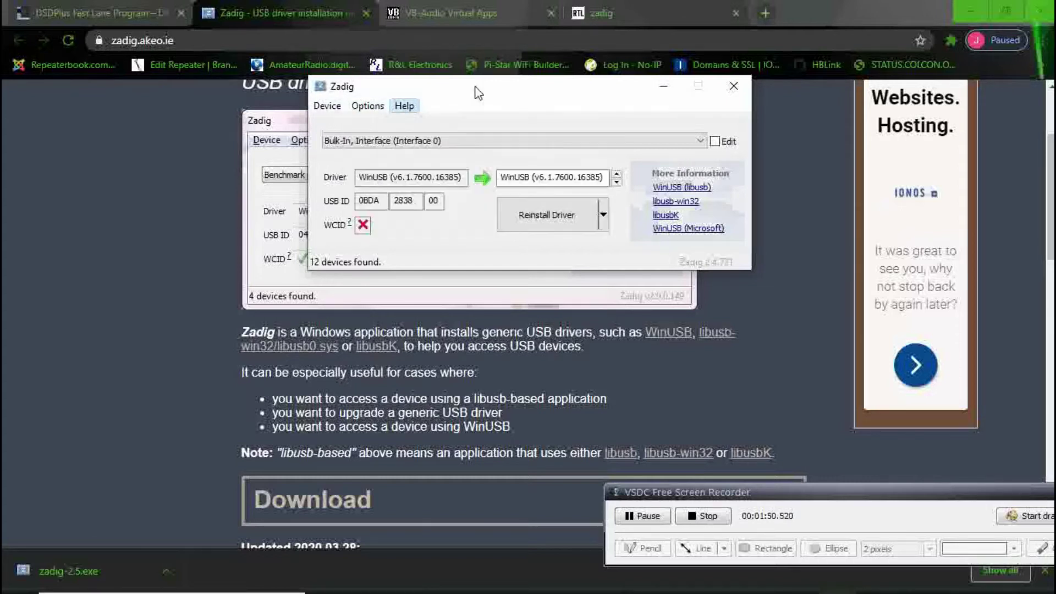
{"action": "key", "text": "Down"}
{"action": "left_click", "coordinate": [486, 93]}
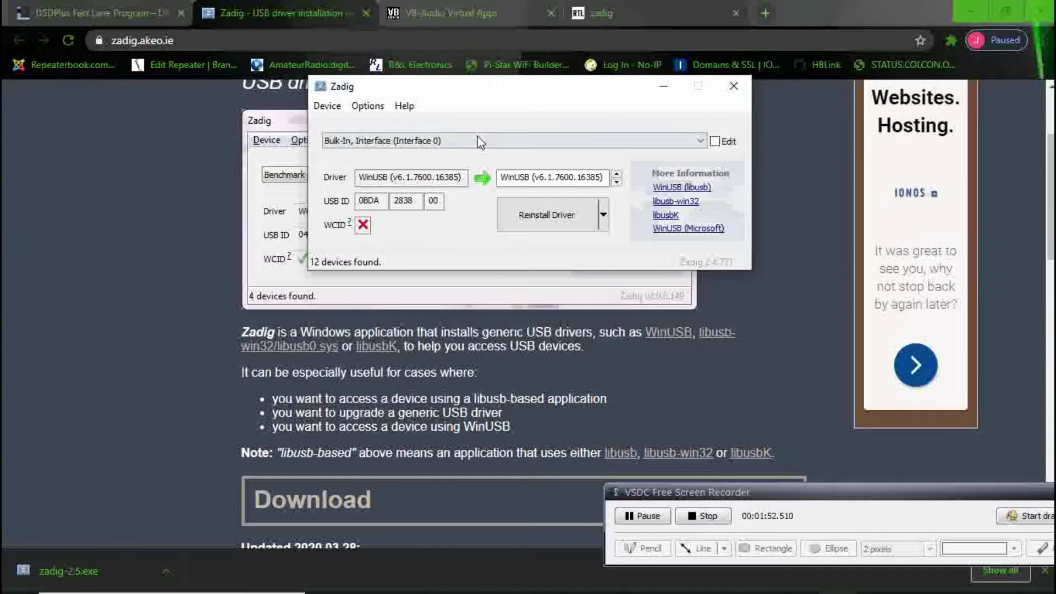
Choose Bulk-In, Interface (Interface 0) as the device in Zadig and minimize its window
{"action": "left_click", "coordinate": [650, 144]}
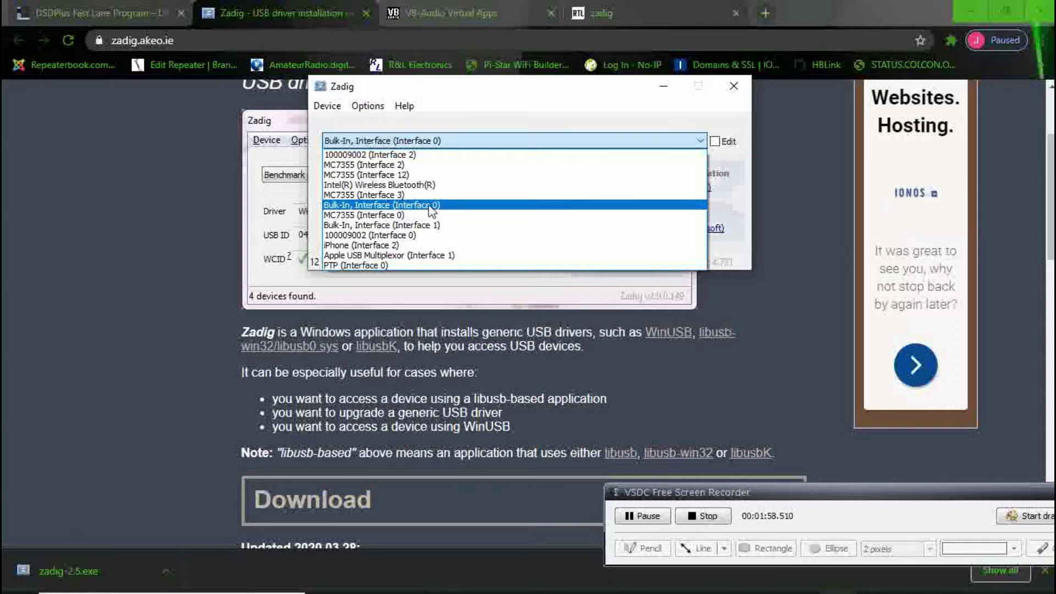
{"action": "left_click", "coordinate": [431, 207]}
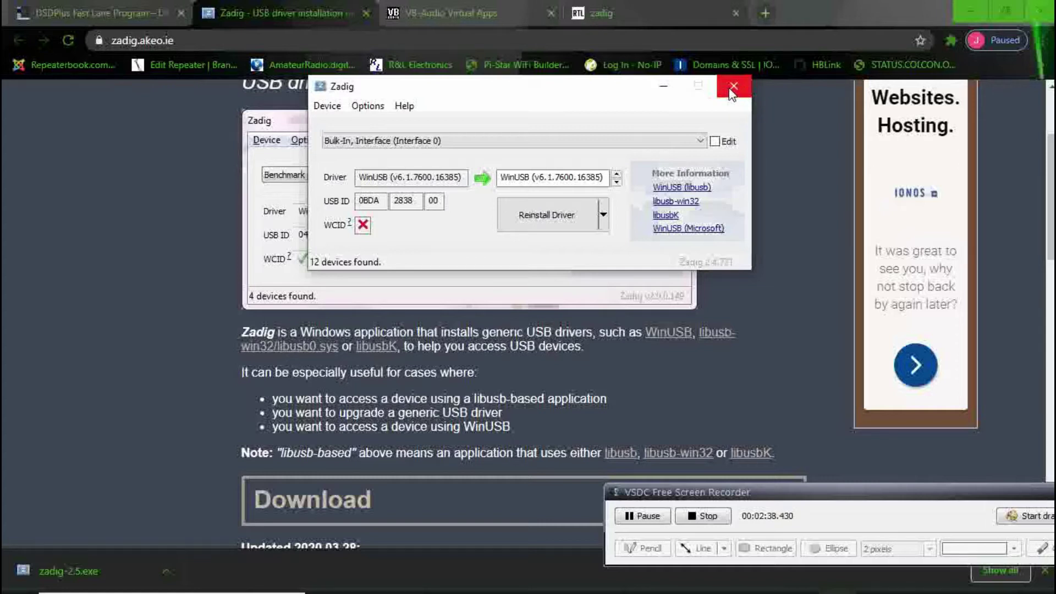
{"action": "left_click", "coordinate": [663, 86]}
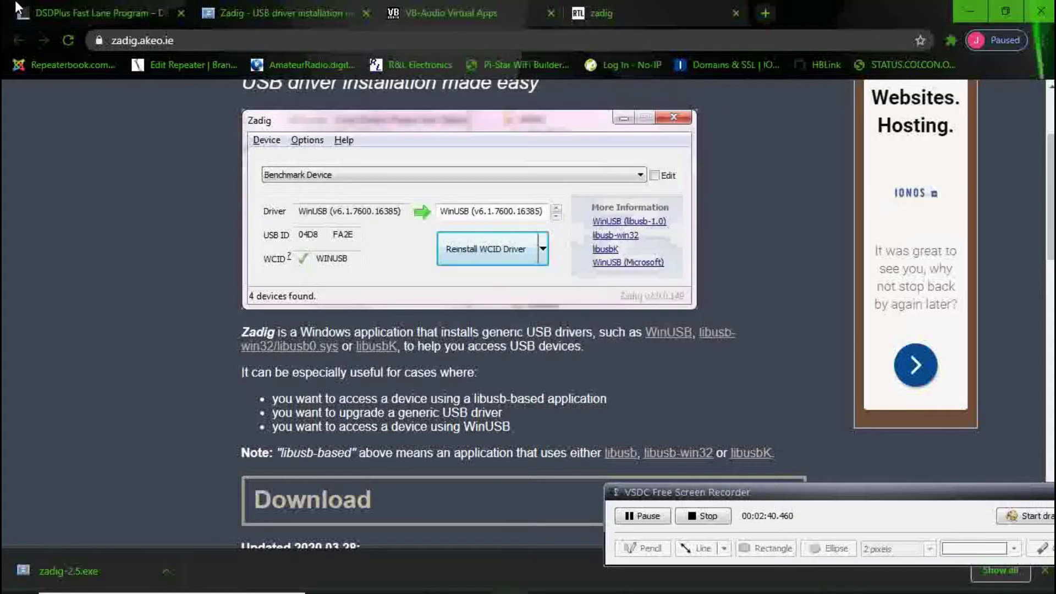
Review the DSDPlus Fast Lane Program page and the VB-CABLE Virtual Audio Device download page in the browser
{"action": "left_click", "coordinate": [110, 8]}
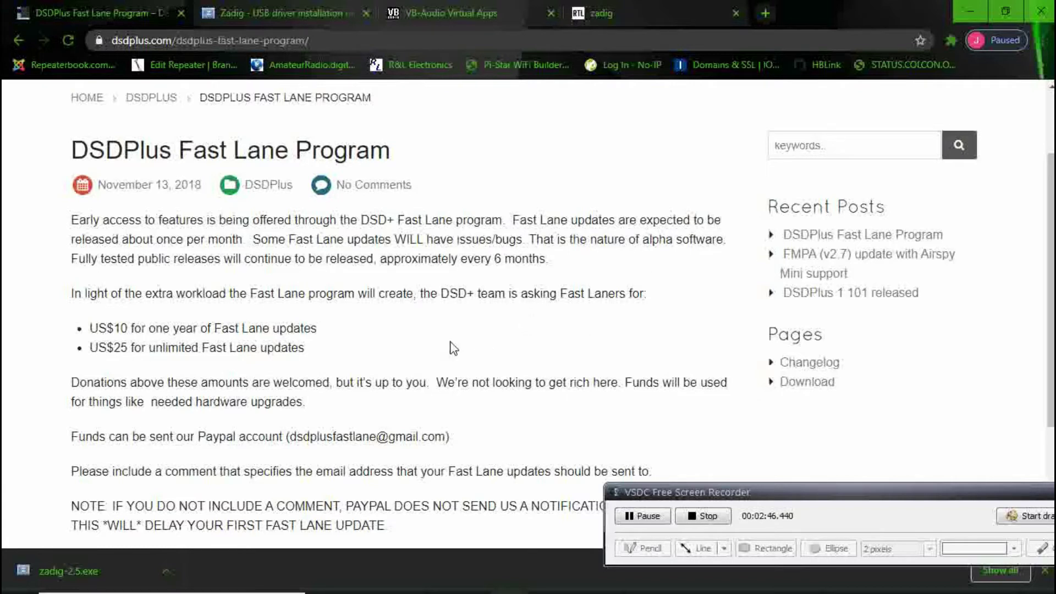
{"action": "scroll", "coordinate": [498, 345], "scroll_direction": "down", "scroll_amount": 1}
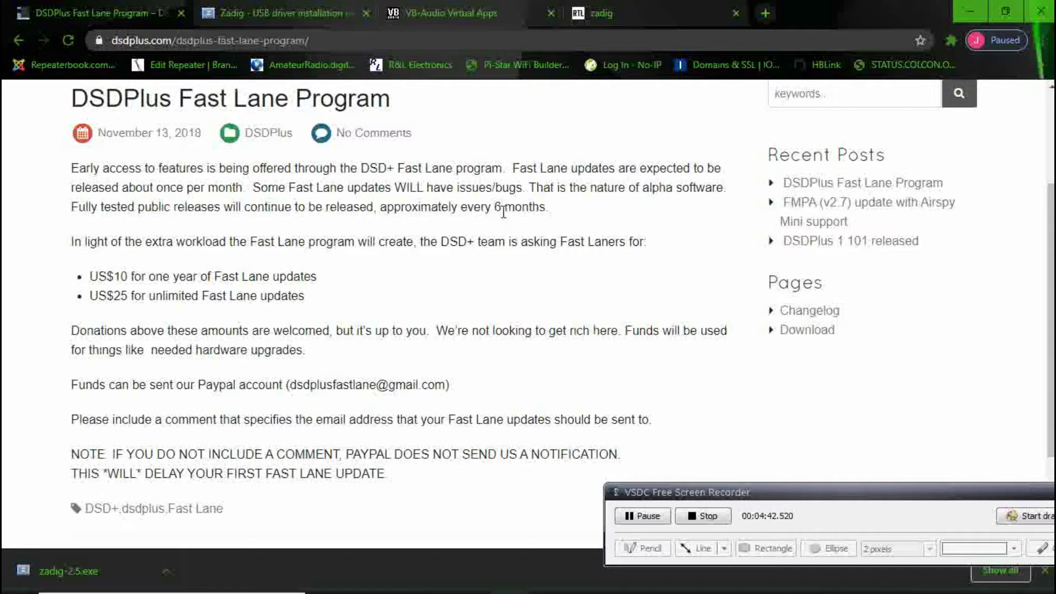
{"action": "left_click", "coordinate": [464, 11]}
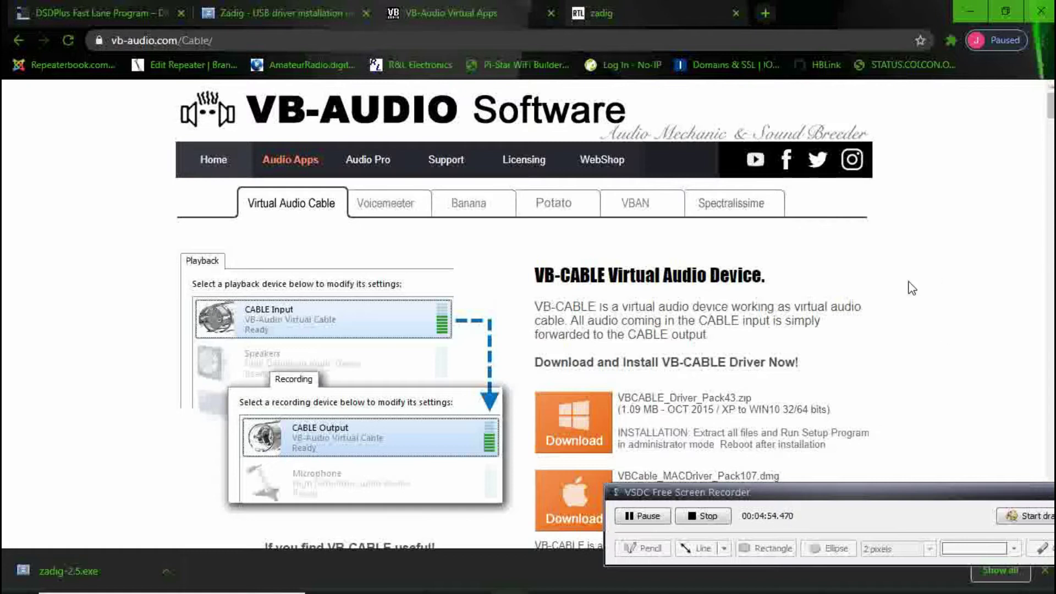
{"action": "scroll", "coordinate": [902, 302], "scroll_direction": "down", "scroll_amount": 1}
Switch to the Windows Sound settings, examine the available input devices without changing the selection, and minimize the window
{"action": "left_click_drag", "start_coordinate": [862, 497], "coordinate": [858, 542]}
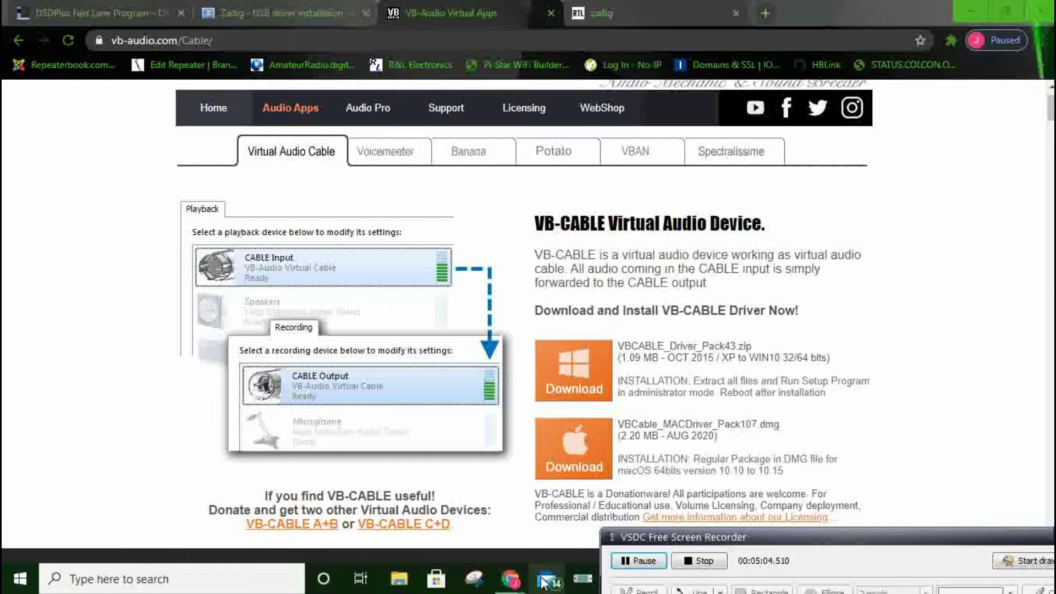
{"action": "left_click_drag", "start_coordinate": [737, 530], "coordinate": [874, 14]}
{"action": "mouse_move", "coordinate": [792, 591]}
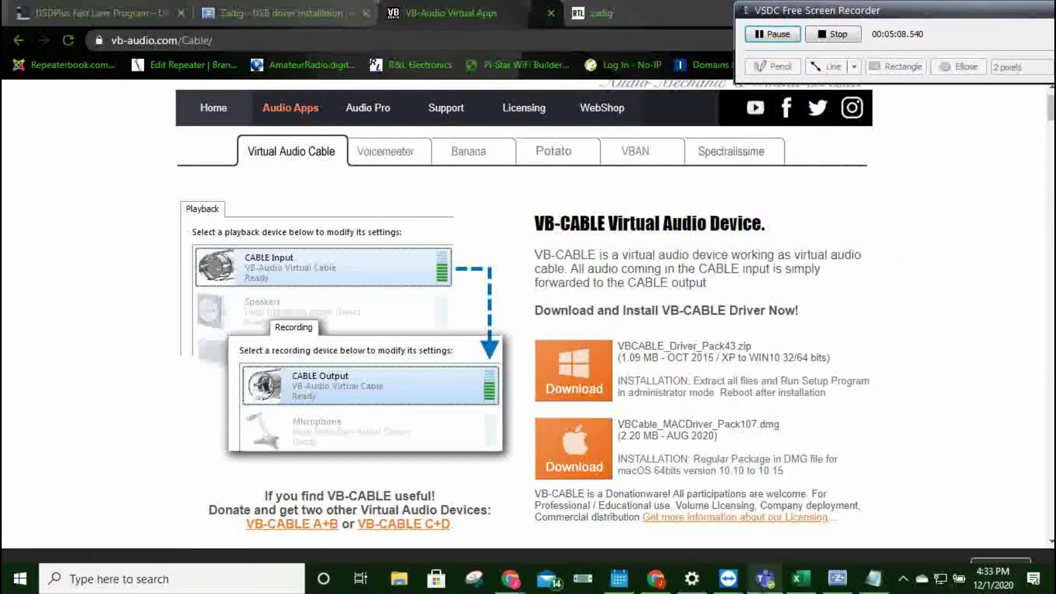
{"action": "left_click", "coordinate": [692, 586]}
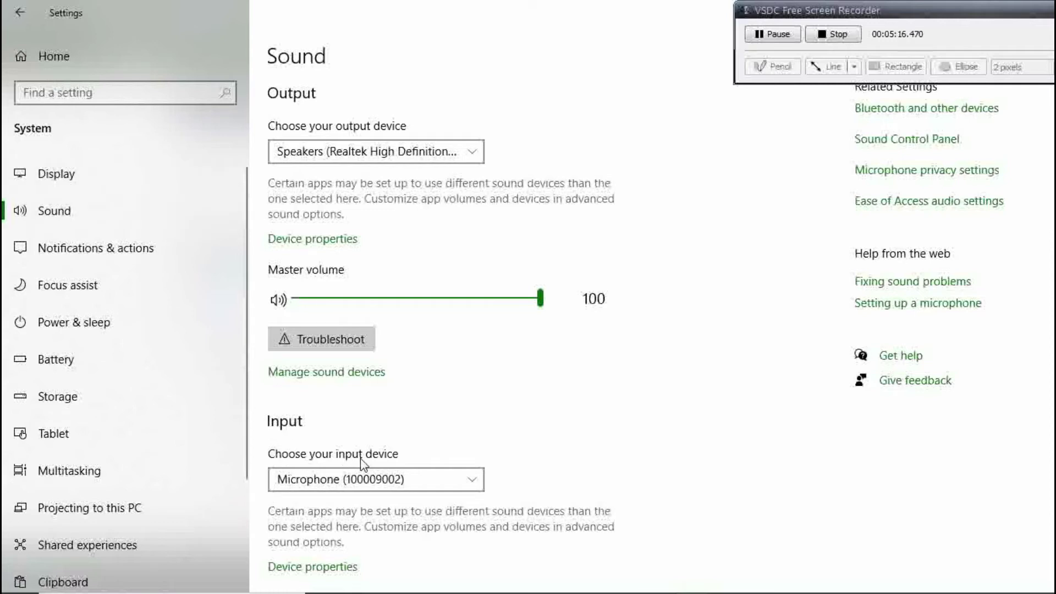
{"action": "left_click", "coordinate": [450, 486]}
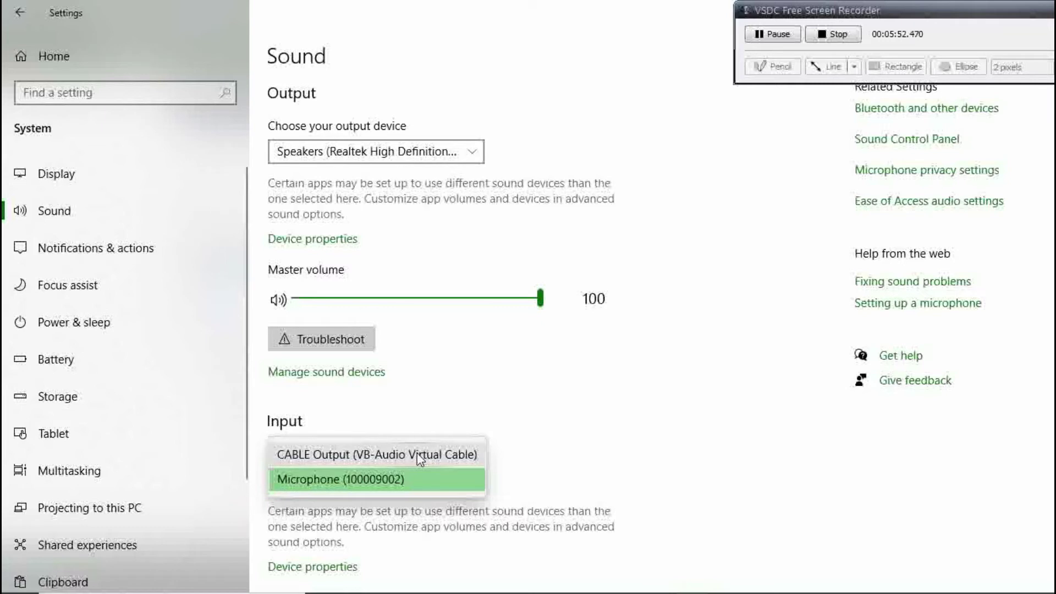
{"action": "left_click", "coordinate": [651, 80]}
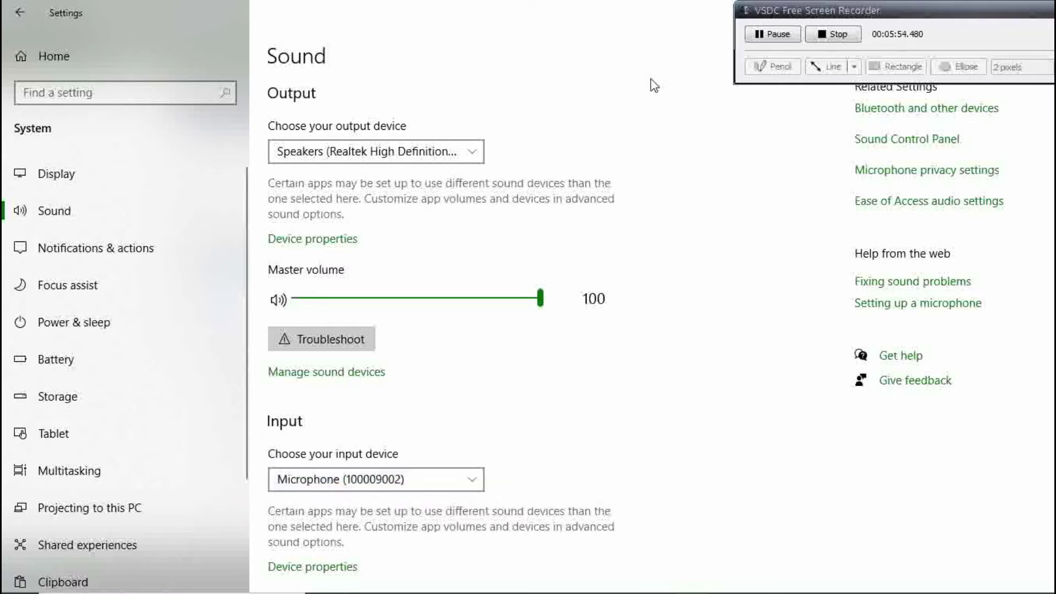
{"action": "double_click", "coordinate": [608, 23]}
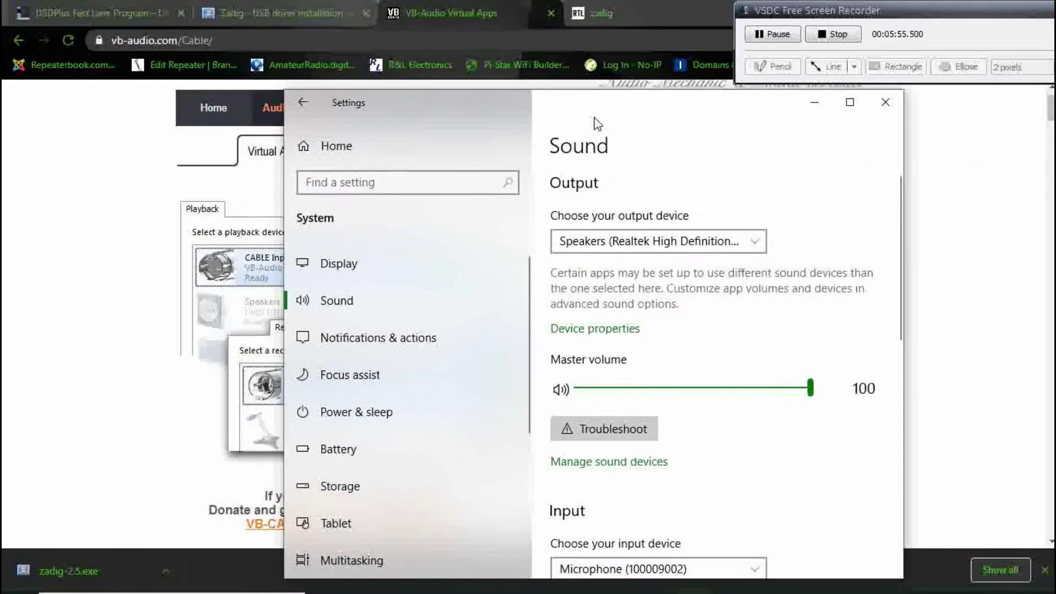
{"action": "left_click", "coordinate": [818, 104]}
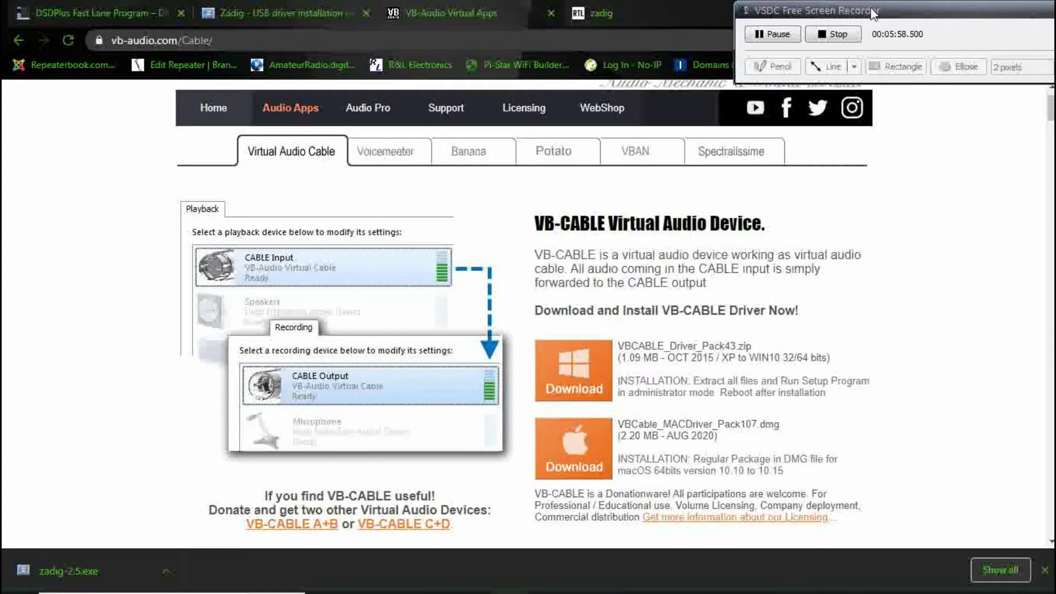
Minimize the browser and open the DSD+ folder from the desktop
{"action": "left_click_drag", "start_coordinate": [872, 10], "coordinate": [823, 204]}
{"action": "left_click", "coordinate": [970, 12]}
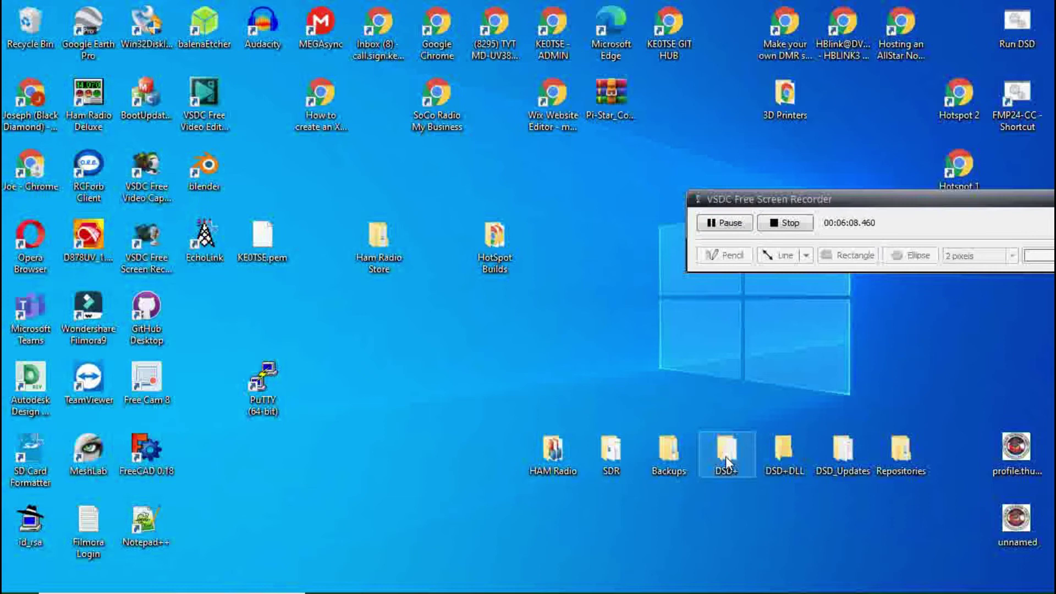
{"action": "double_click", "coordinate": [742, 440]}
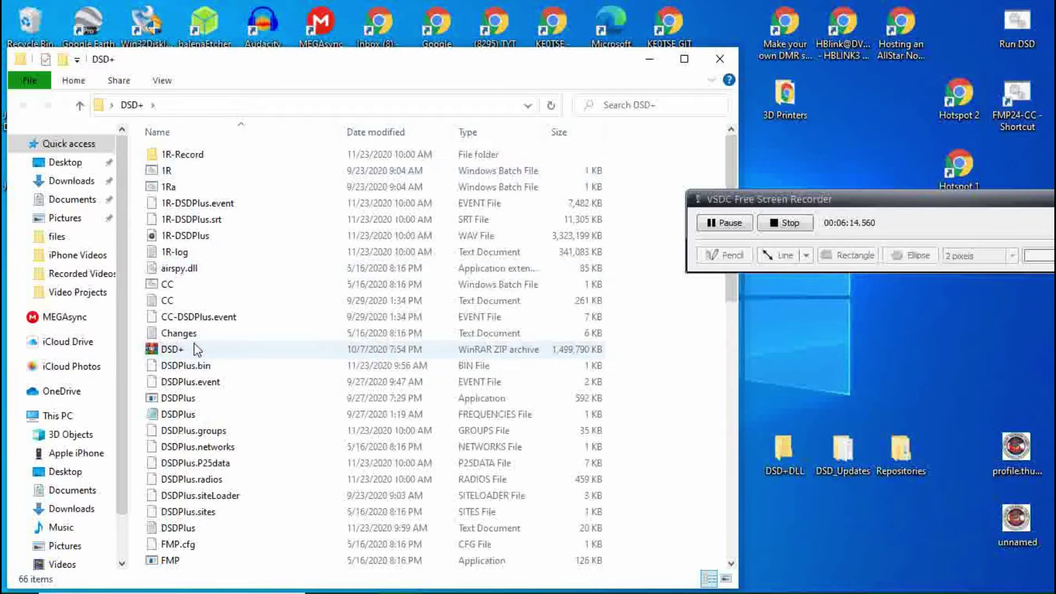
Open the FMP24-CC batch file in the DSD+ folder for editing, review its FMP24 command line, save it and close it
{"action": "scroll", "coordinate": [196, 349], "scroll_direction": "down", "scroll_amount": 3}
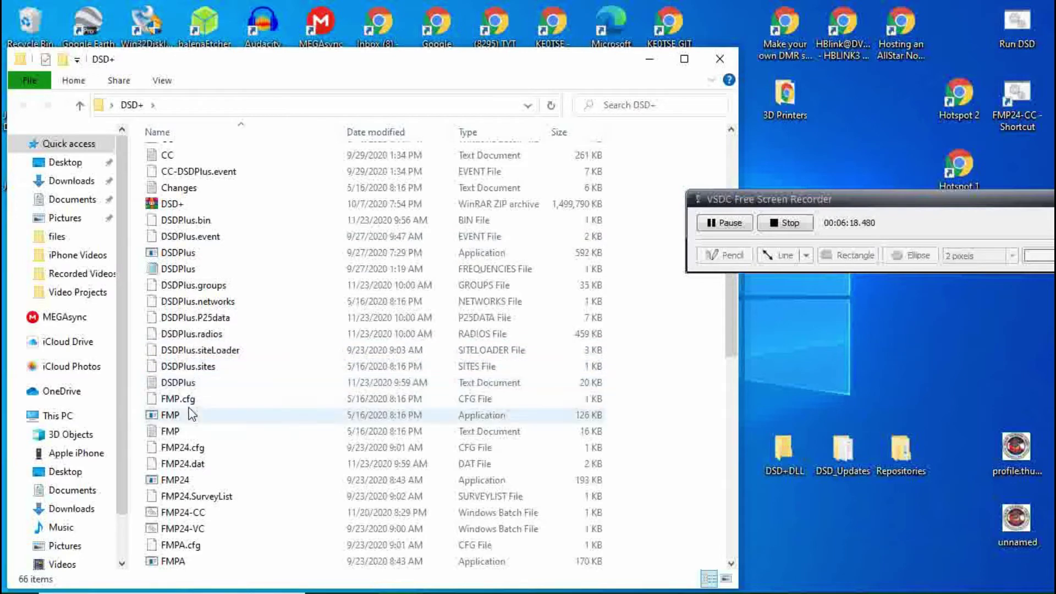
{"action": "double_click", "coordinate": [205, 514]}
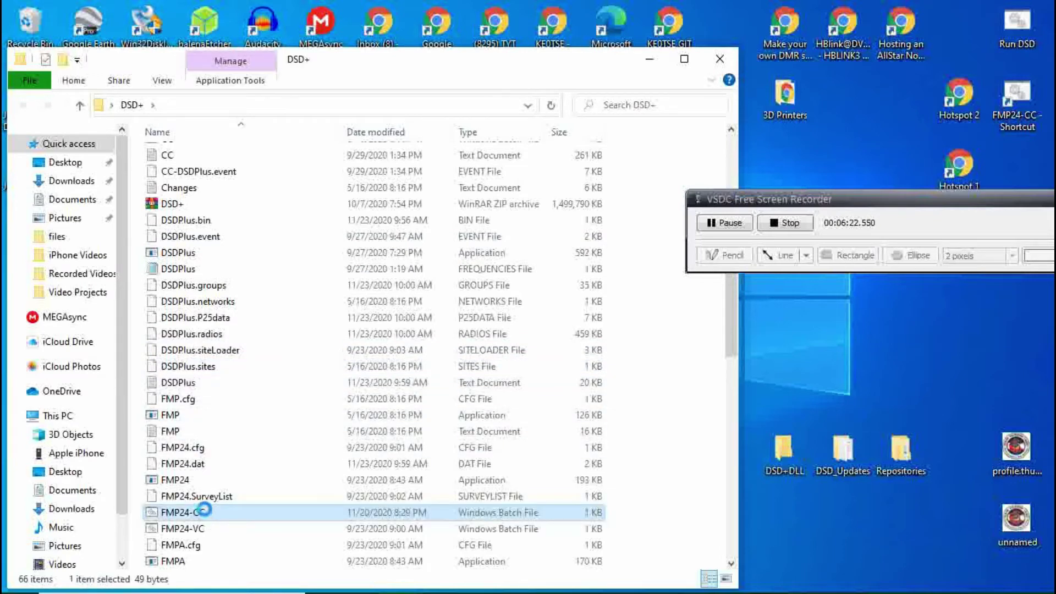
{"action": "right_click", "coordinate": [204, 511]}
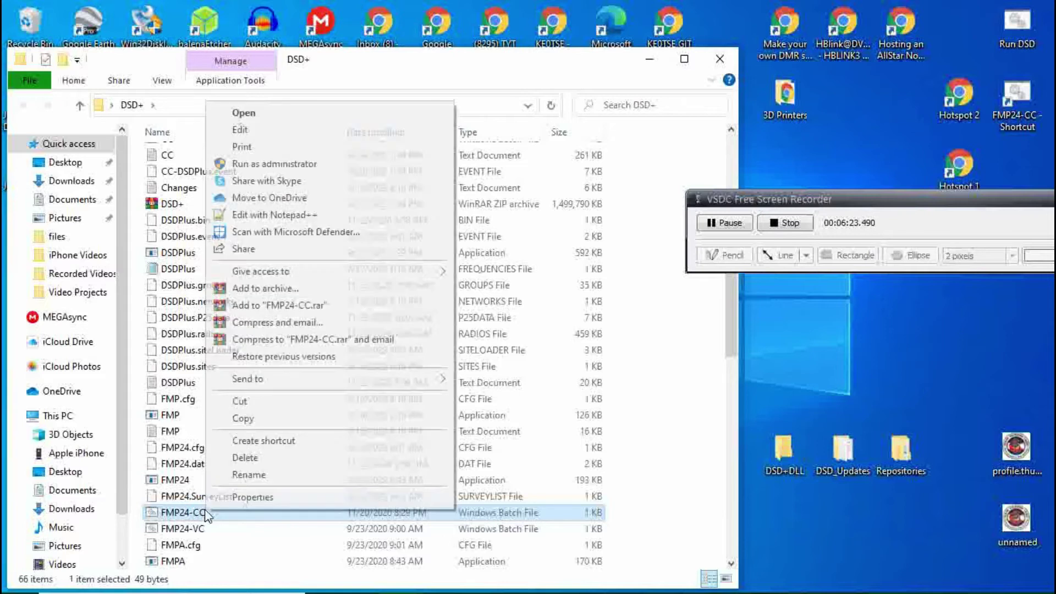
{"action": "left_click", "coordinate": [246, 128]}
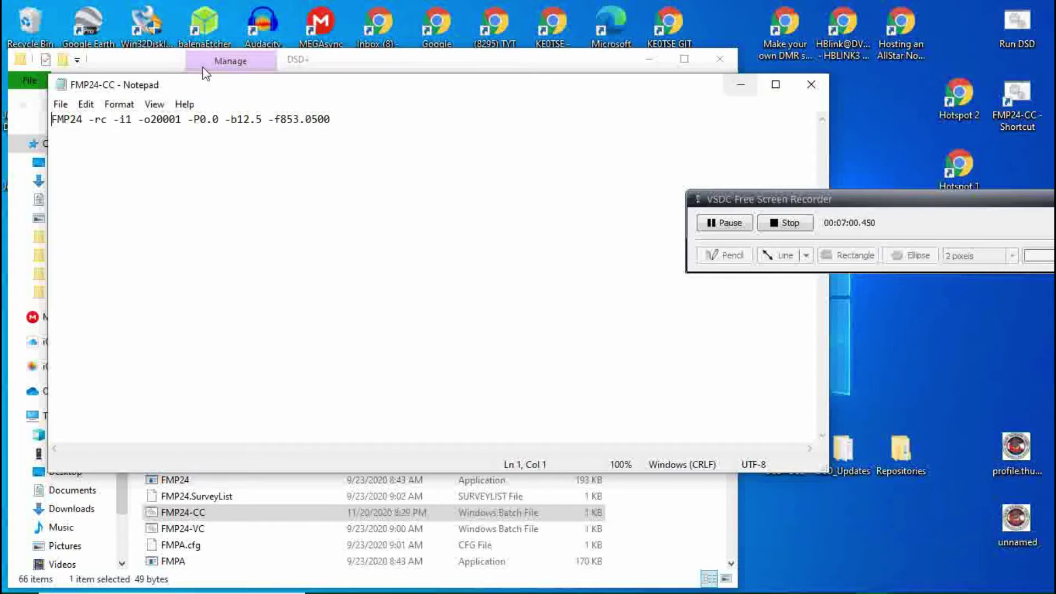
{"action": "left_click", "coordinate": [62, 107]}
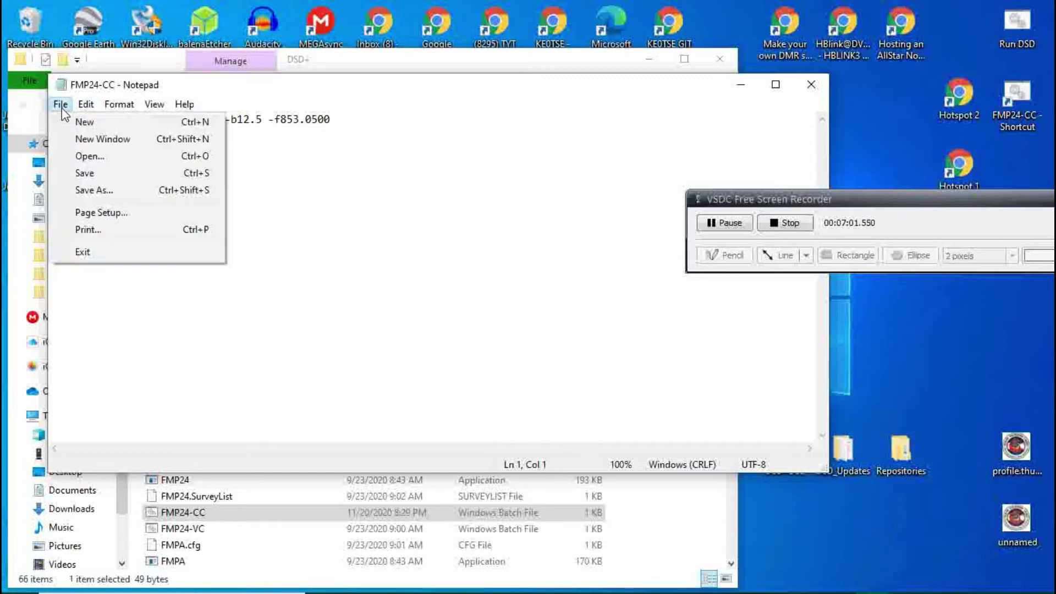
{"action": "left_click", "coordinate": [93, 173]}
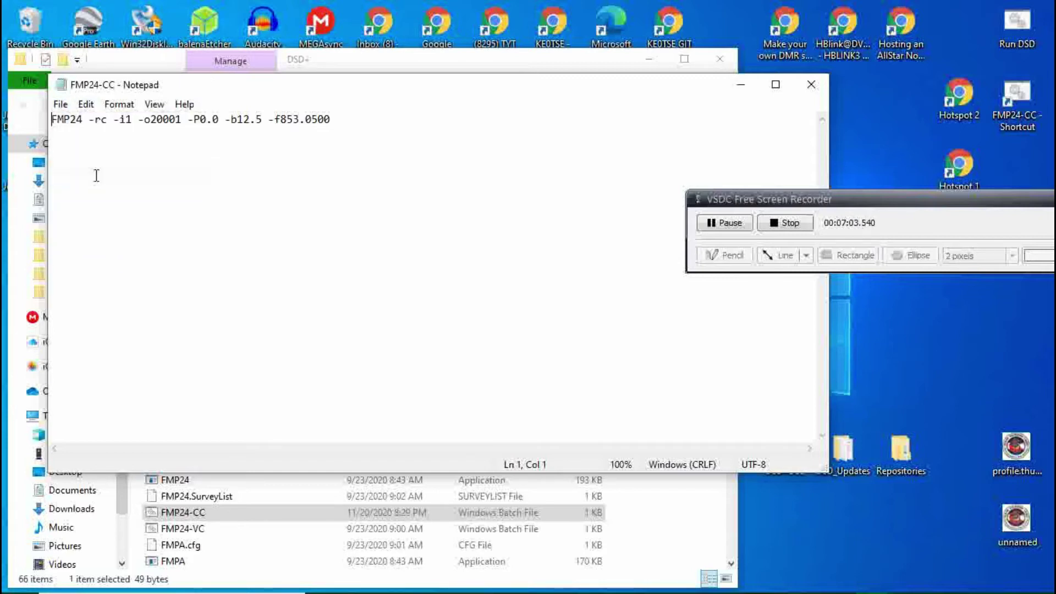
{"action": "left_click", "coordinate": [811, 84]}
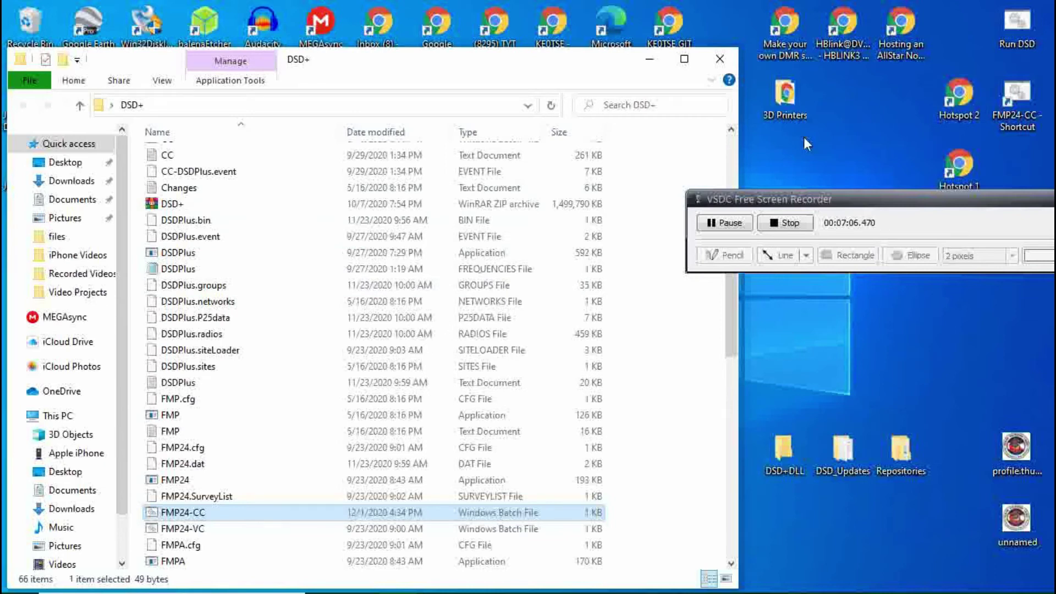
Run the DSDPlus application from the DSD+ folder, examine its console output and close the console
{"action": "scroll", "coordinate": [200, 205], "scroll_direction": "up", "scroll_amount": 3}
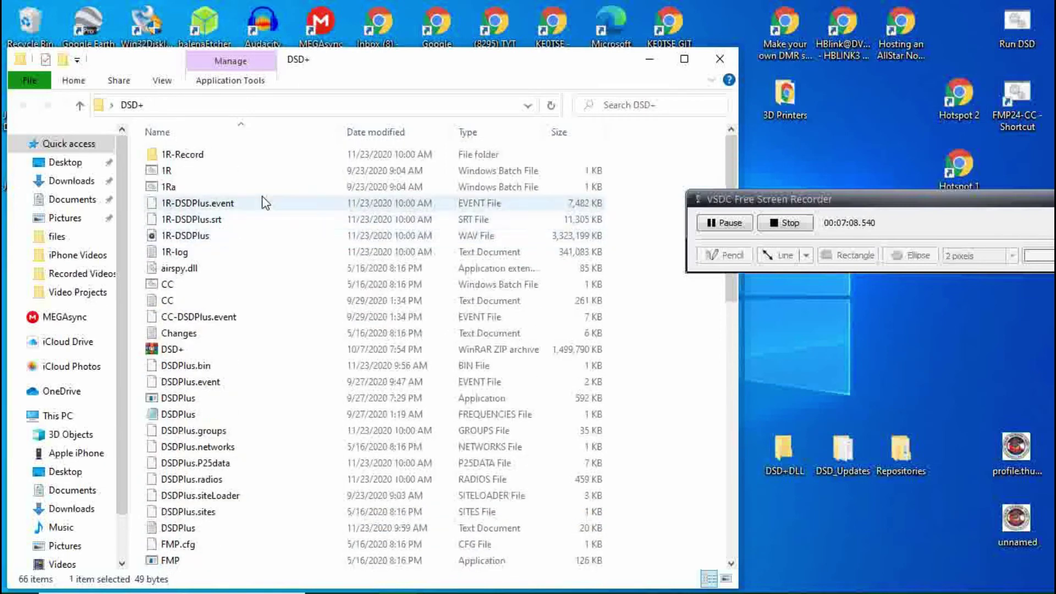
{"action": "scroll", "coordinate": [264, 202], "scroll_direction": "down", "scroll_amount": 1}
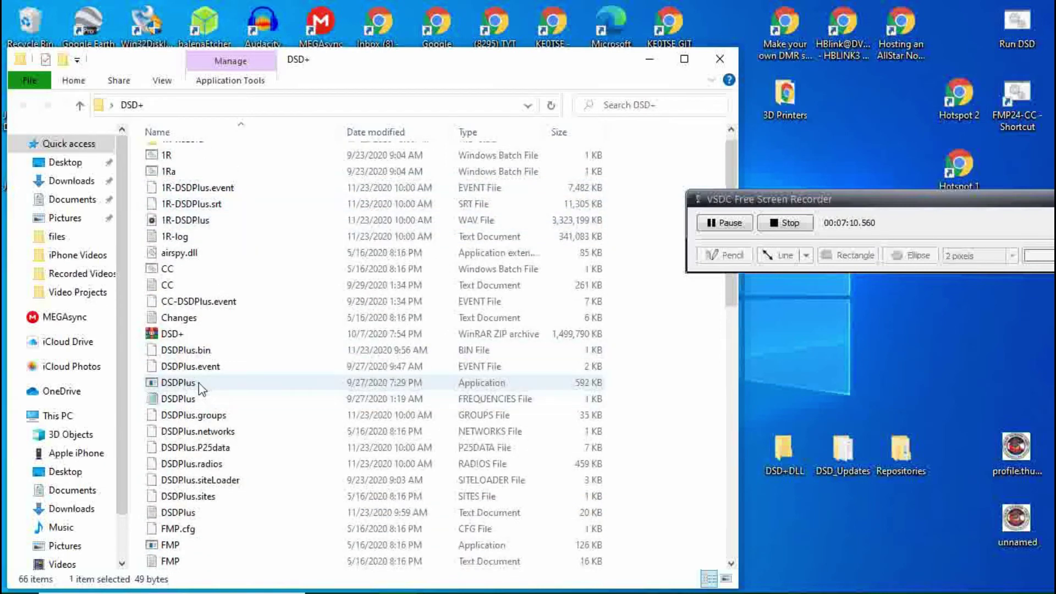
{"action": "scroll", "coordinate": [201, 388], "scroll_direction": "down", "scroll_amount": 2}
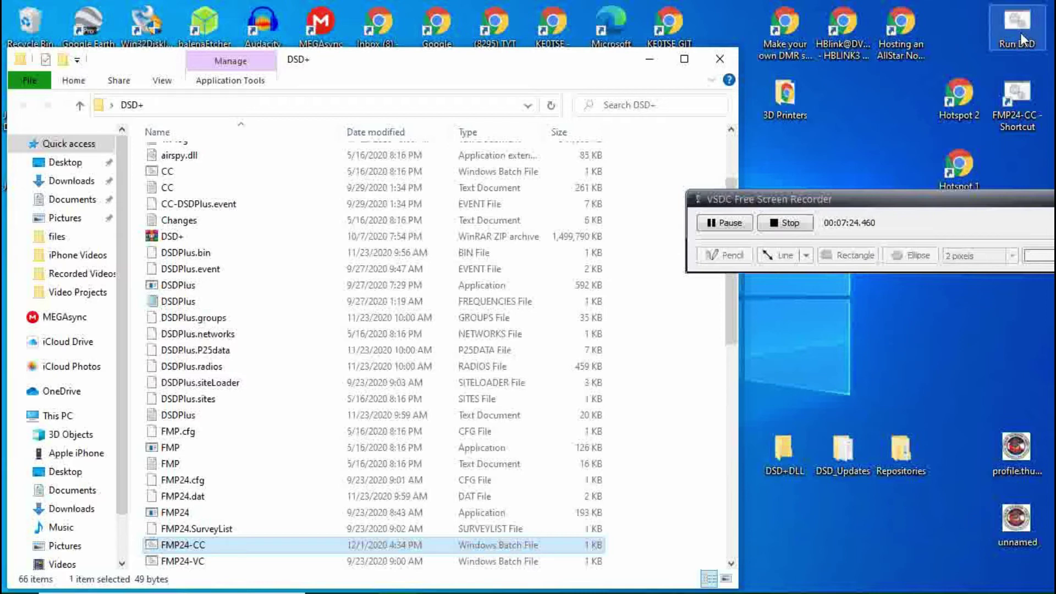
{"action": "double_click", "coordinate": [192, 286]}
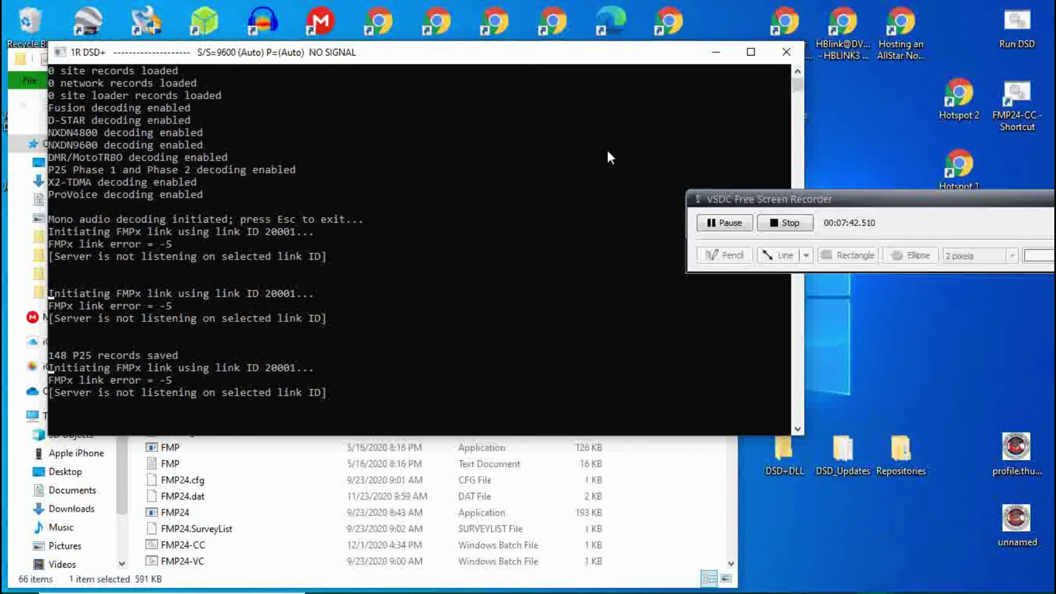
{"action": "left_click", "coordinate": [787, 51]}
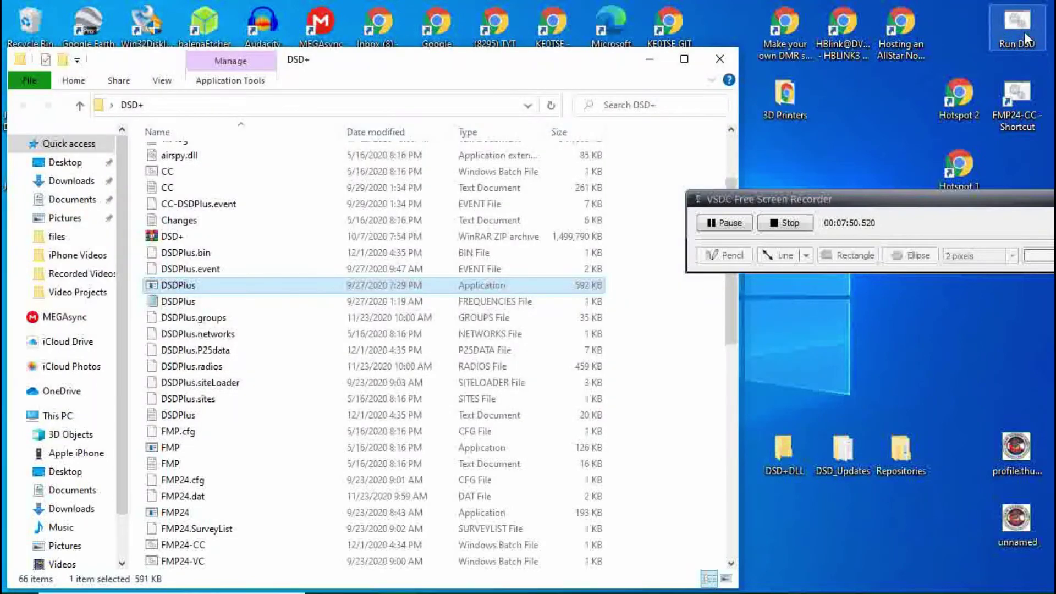
Look through the remaining files in the DSD+ folder, down to the zadig application at the end of the list
{"action": "left_click", "coordinate": [1025, 41]}
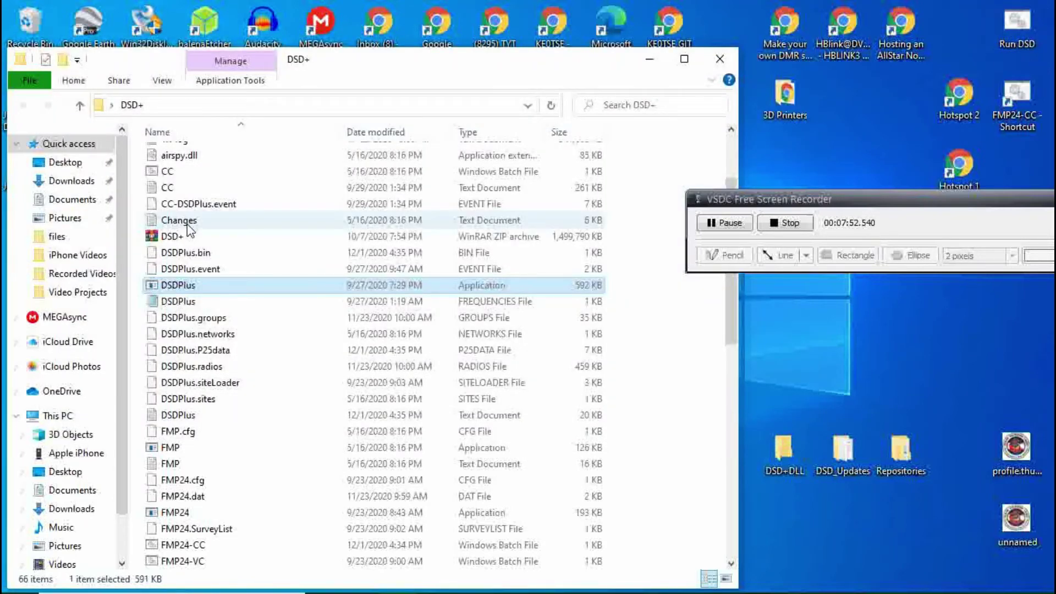
{"action": "scroll", "coordinate": [209, 286], "scroll_direction": "down", "scroll_amount": 2}
{"action": "scroll", "coordinate": [258, 355], "scroll_direction": "down", "scroll_amount": 9}
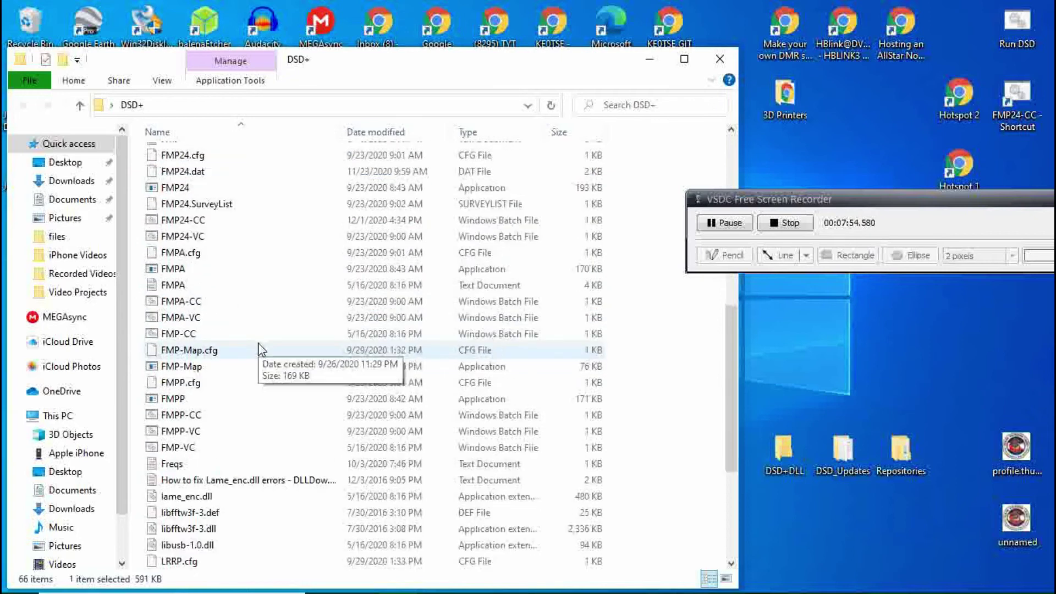
{"action": "scroll", "coordinate": [257, 347], "scroll_direction": "down", "scroll_amount": 1}
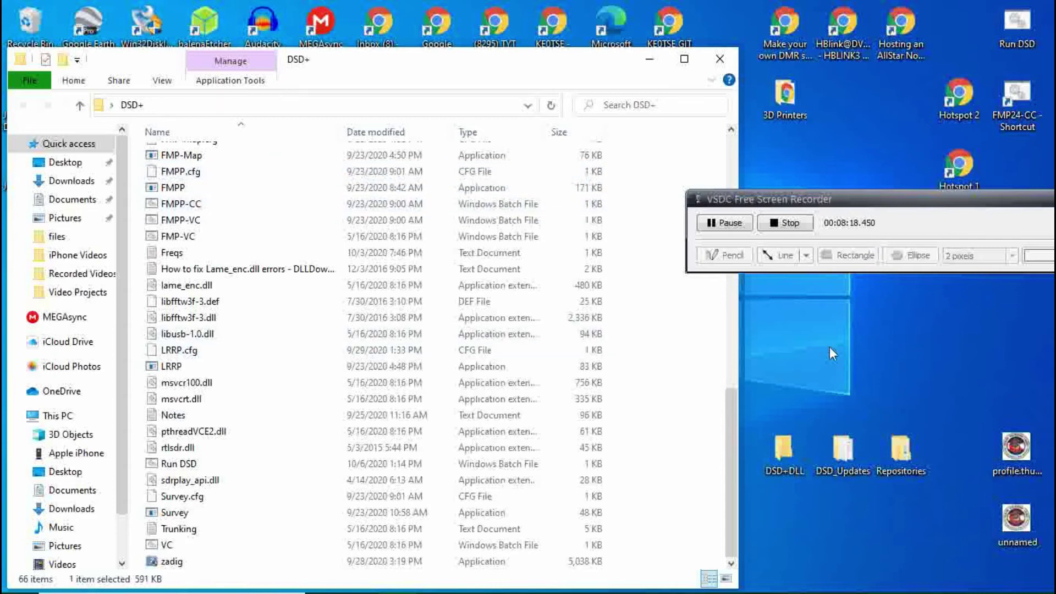
{"action": "left_click", "coordinate": [786, 223]}
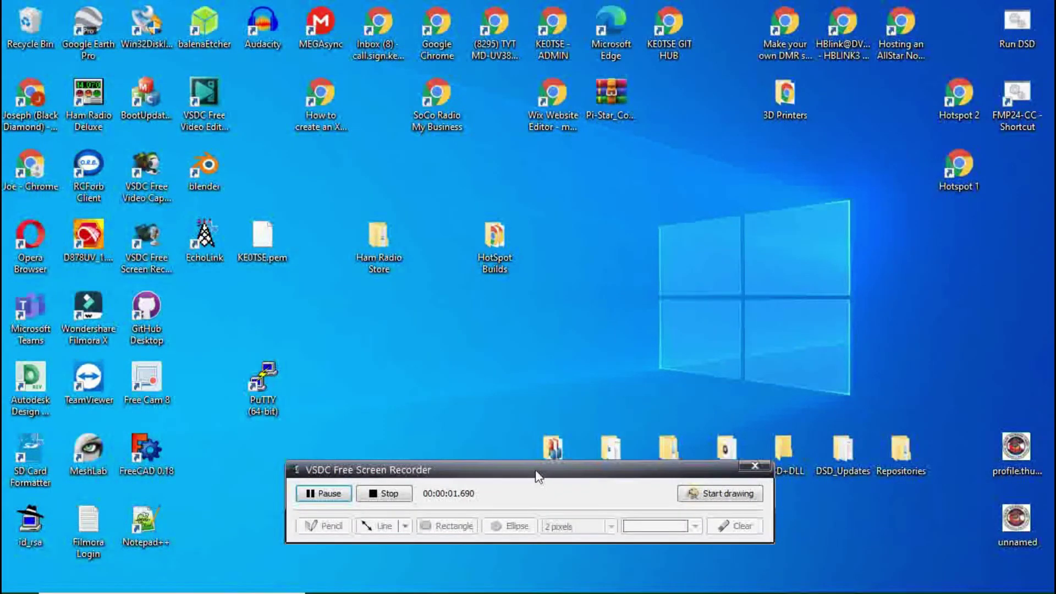
{"action": "left_click_drag", "start_coordinate": [538, 476], "coordinate": [547, 555]}
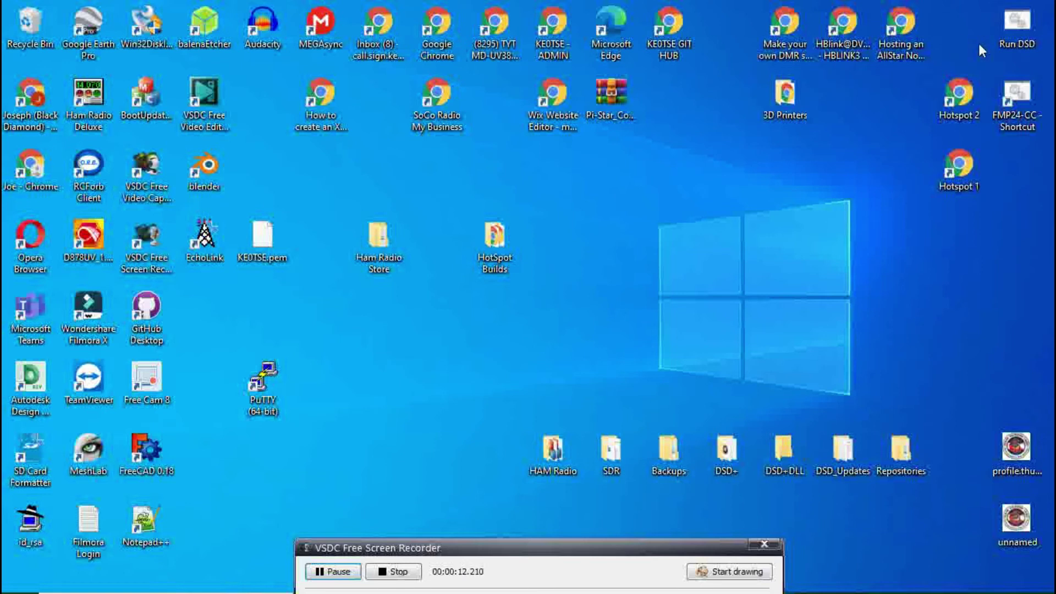
Open the desktop's Run DSD batch file for editing, examine its folder paths and start commands, and close it without changes
{"action": "right_click", "coordinate": [1021, 28]}
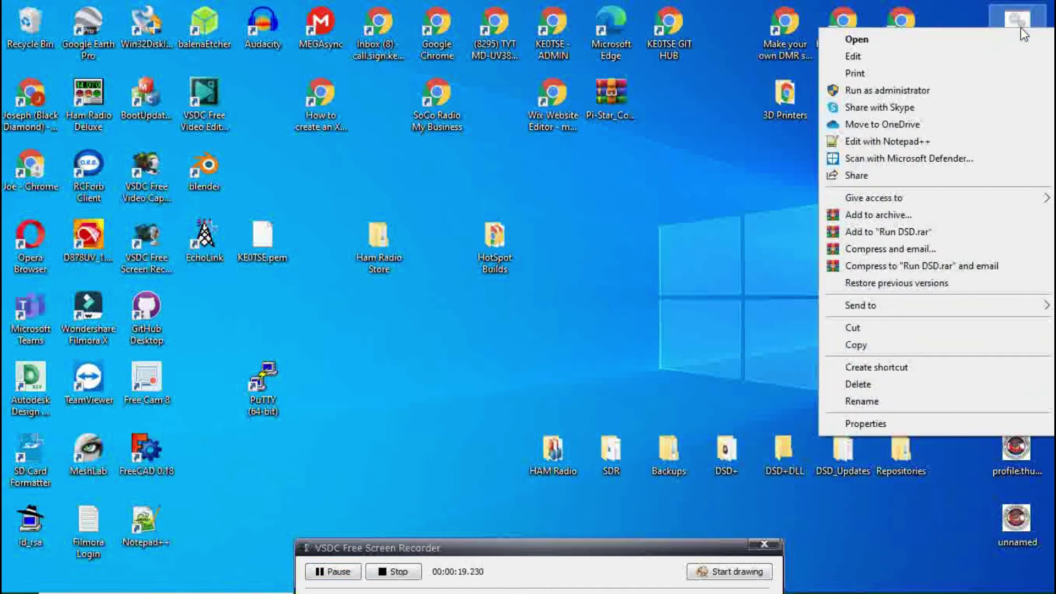
{"action": "left_click", "coordinate": [913, 56]}
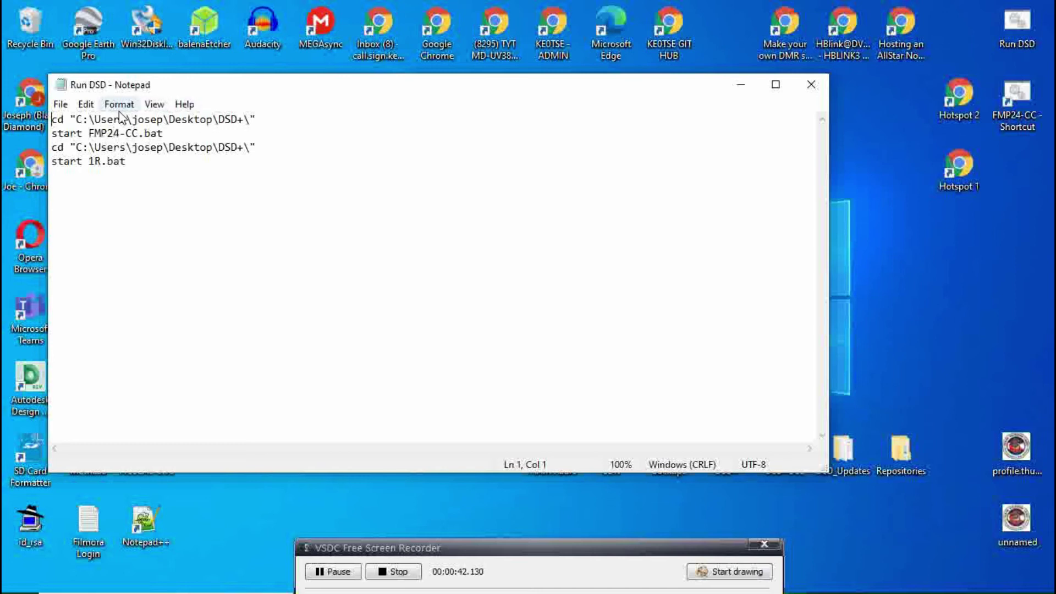
{"action": "left_click", "coordinate": [163, 119]}
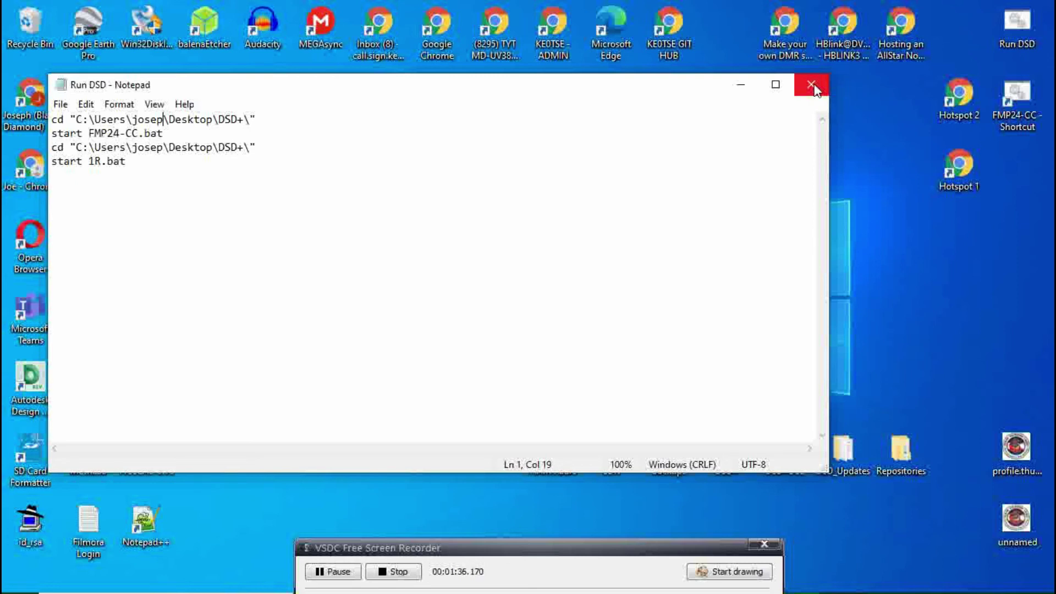
{"action": "left_click", "coordinate": [811, 85]}
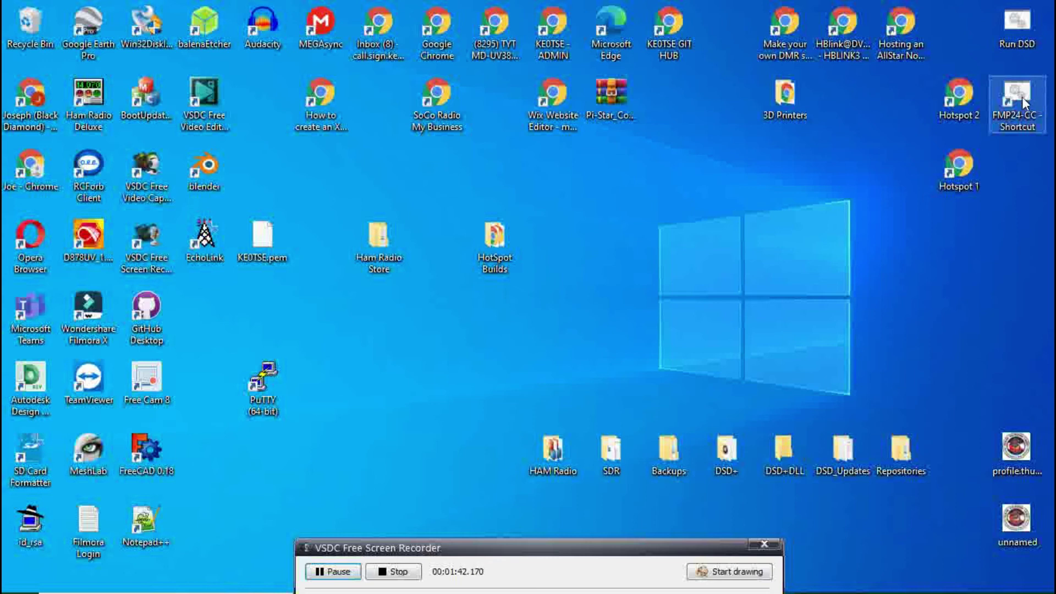
Launch Run DSD from the desktop, bring the 1R DSD+ console forward and move it below the FMP24 spectrum display
{"action": "double_click", "coordinate": [1015, 31]}
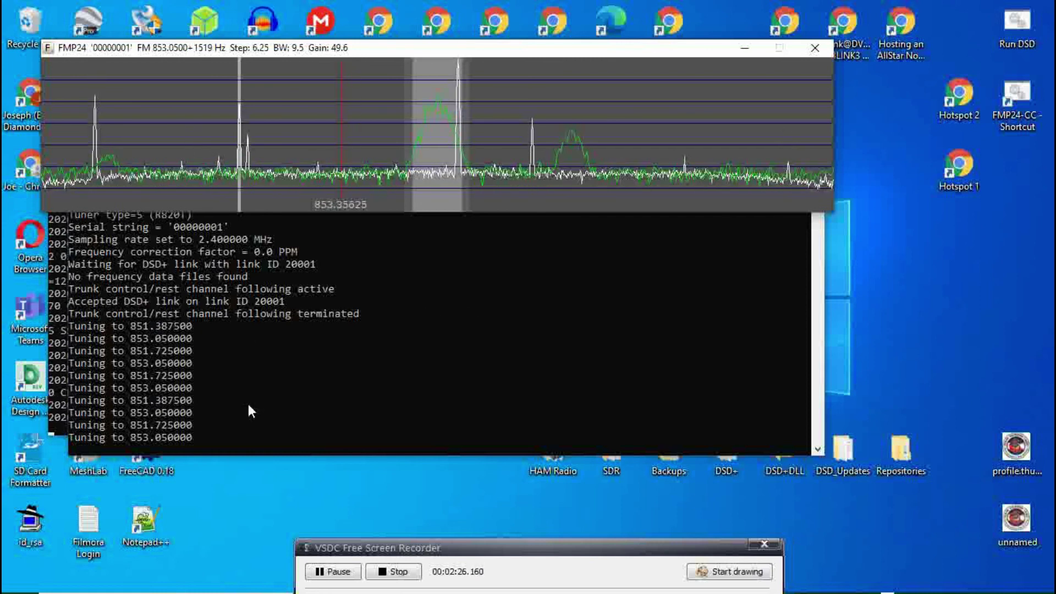
{"action": "left_click", "coordinate": [52, 337]}
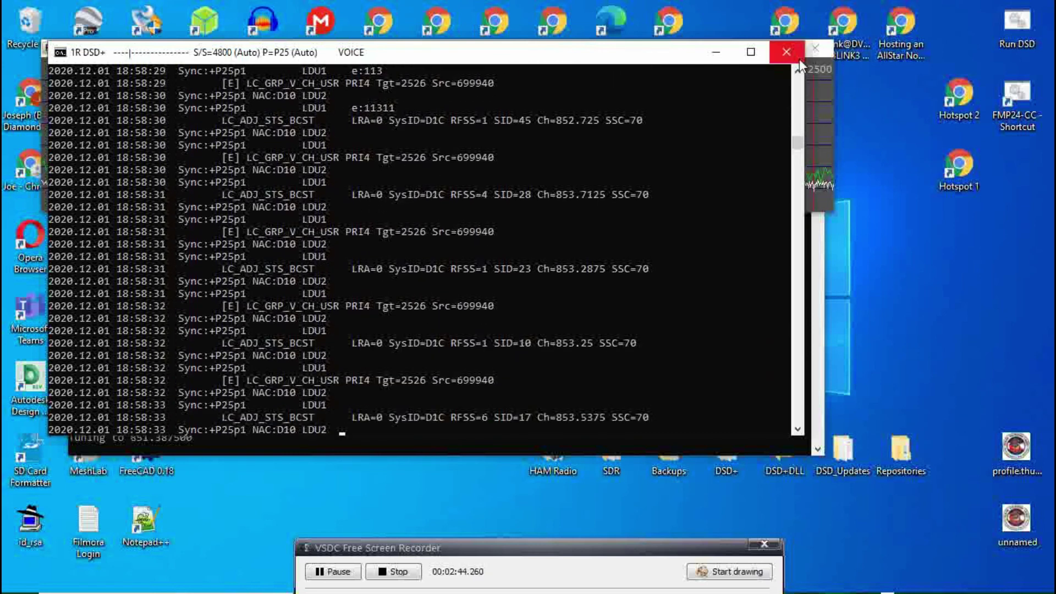
{"action": "left_click_drag", "start_coordinate": [611, 59], "coordinate": [636, 229]}
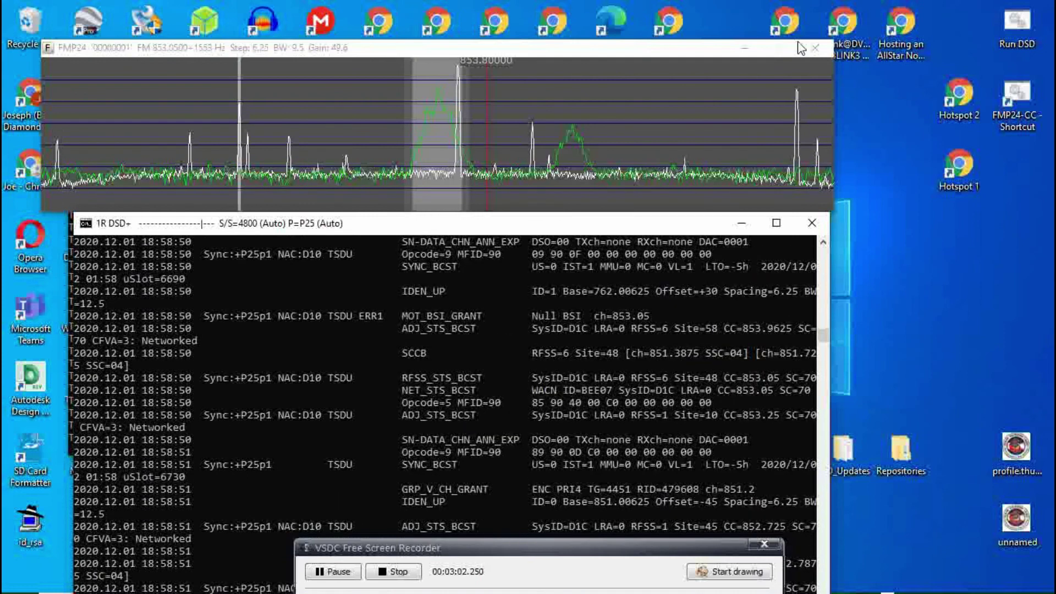
Close the FMP24 spectrum window and its command window
{"action": "left_click", "coordinate": [814, 48]}
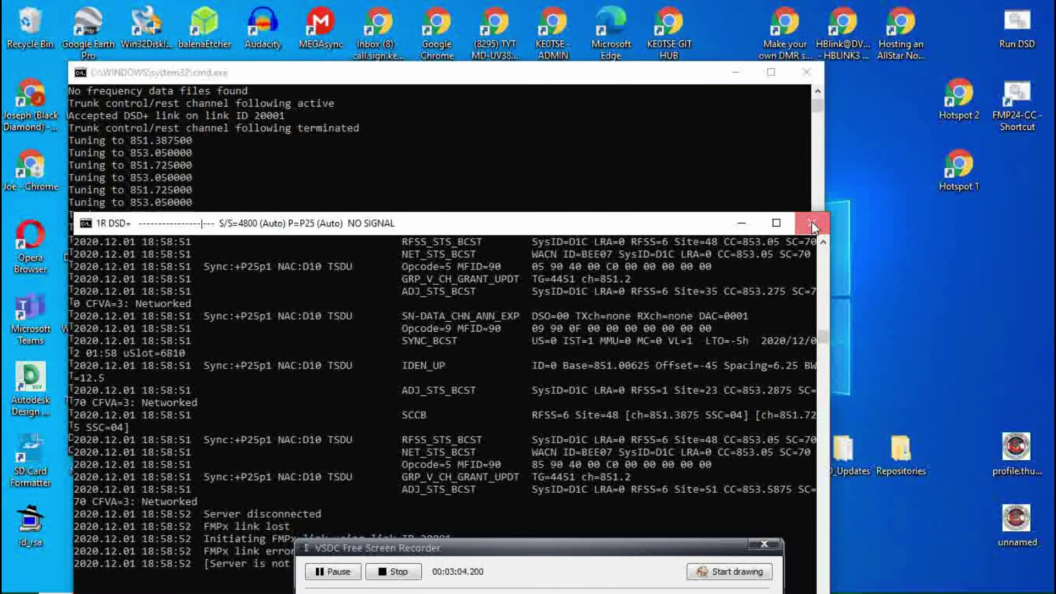
{"action": "left_click", "coordinate": [806, 72]}
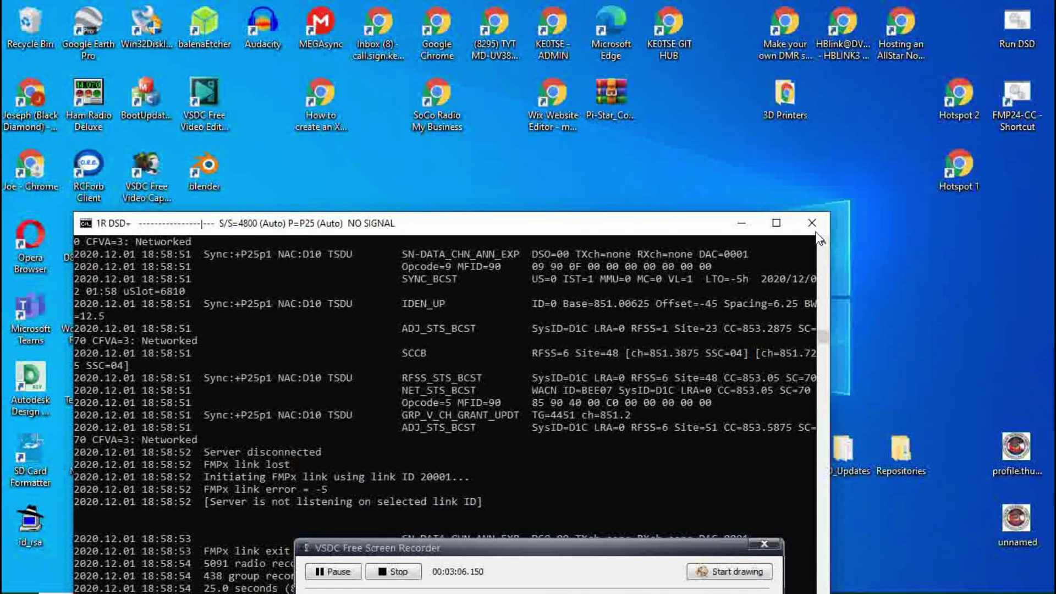